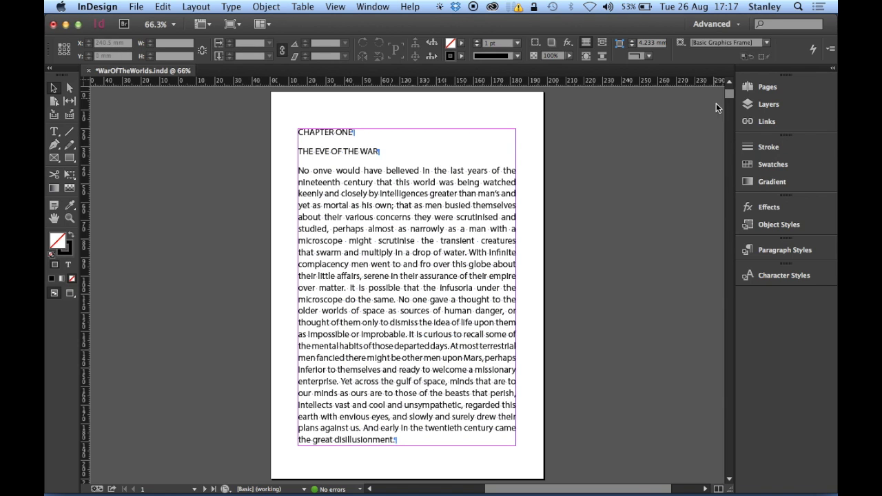
Rearrange the workspace and go to page 1 of the document.
drag(729, 97, 728, 117)
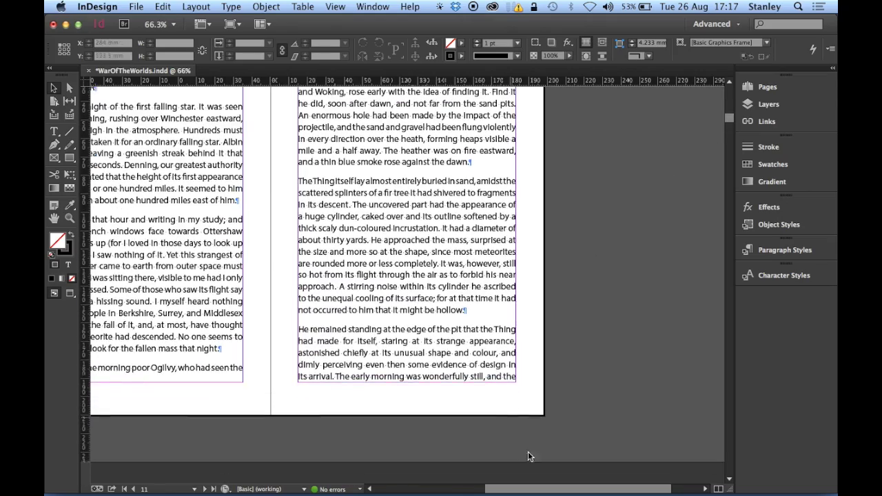
drag(539, 489, 508, 489)
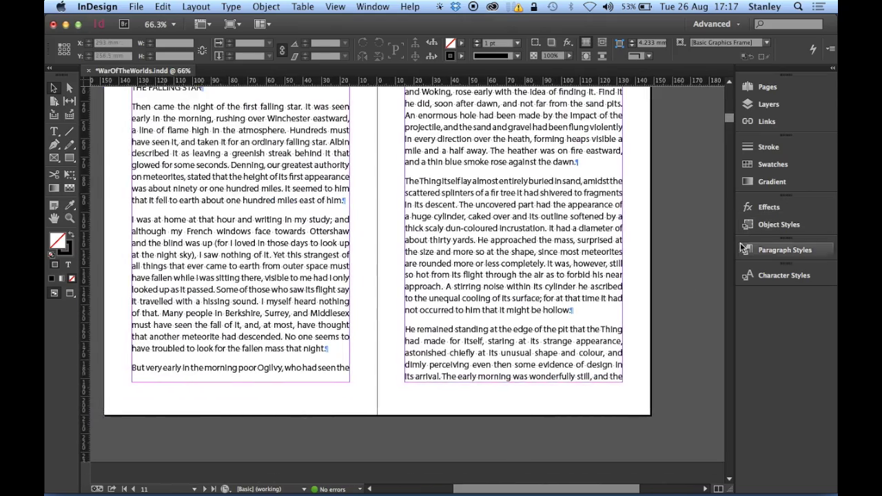
drag(729, 119, 730, 121)
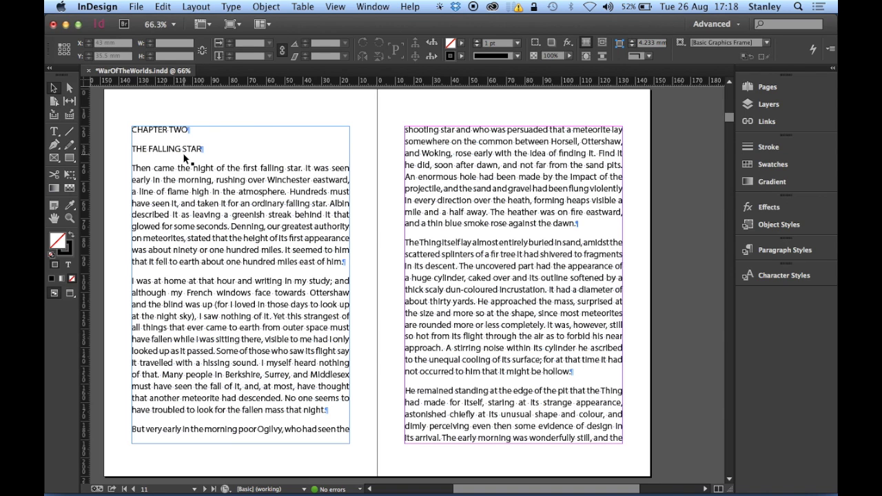
key(super+j)
text(1)
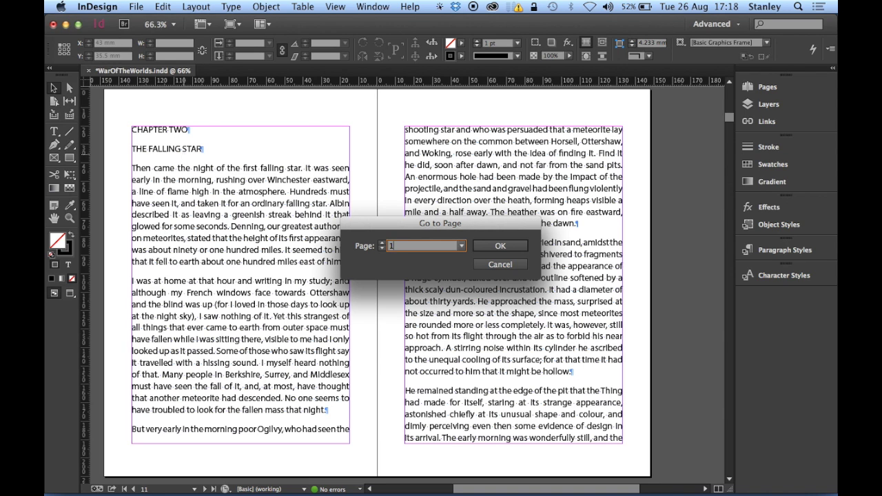
key(Return)
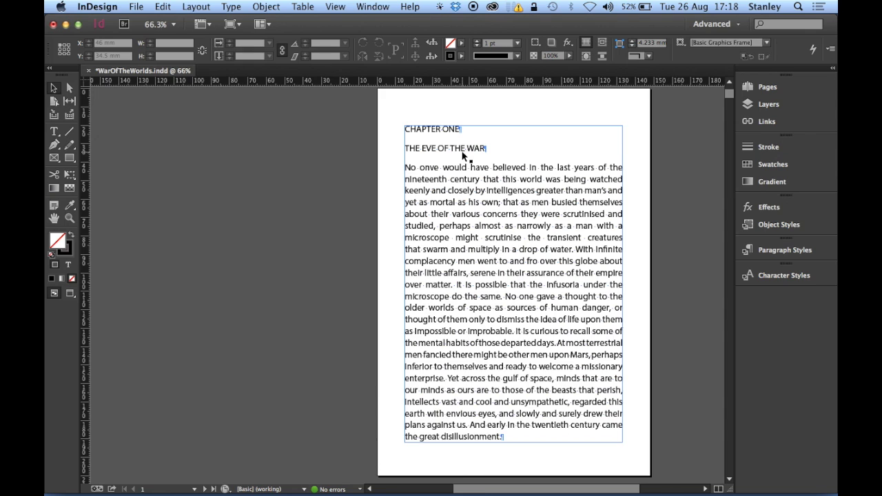
scroll(463, 156, right, 3)
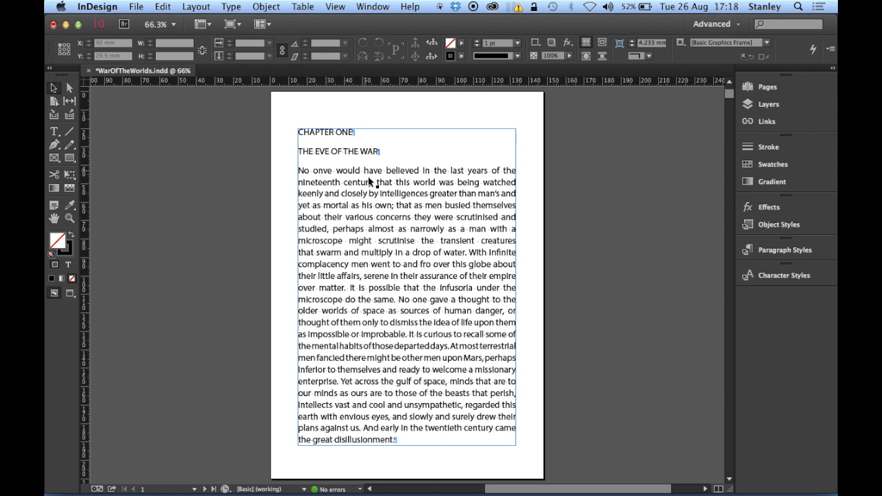
Open Find/Change in GREP mode and begin the Find what expression with '('.
key(super+f)
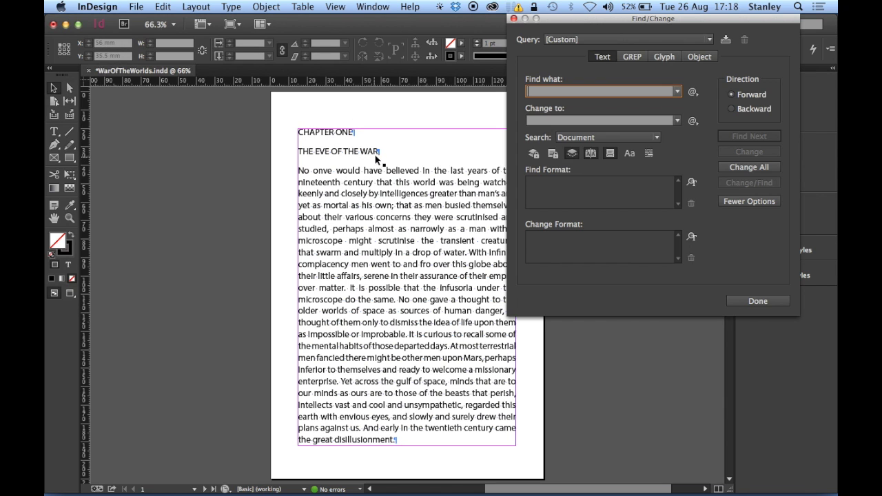
drag(582, 18, 574, 104)
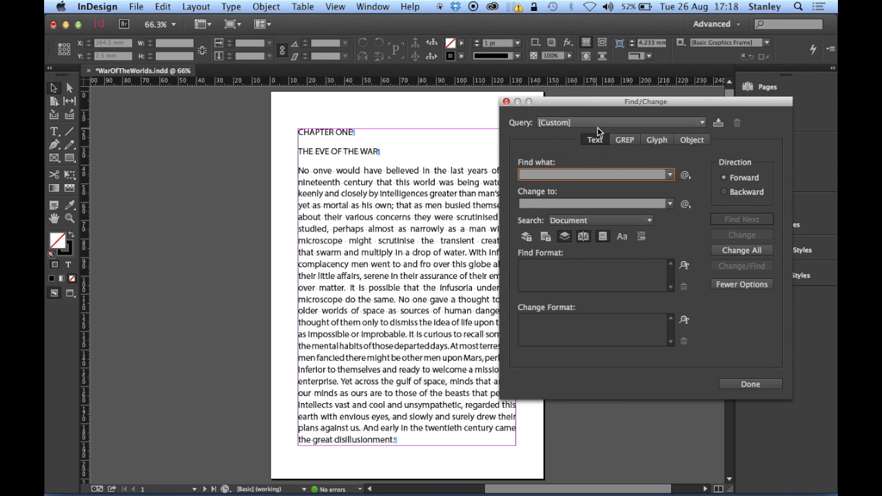
click(625, 140)
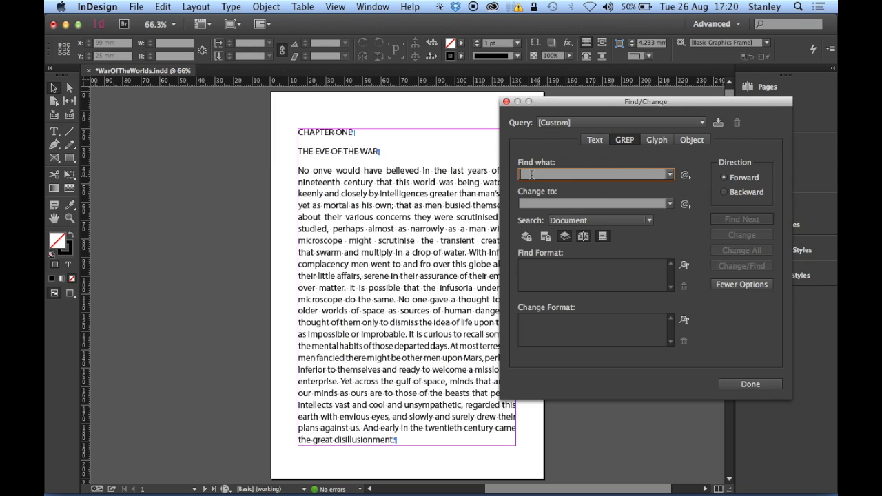
text(()
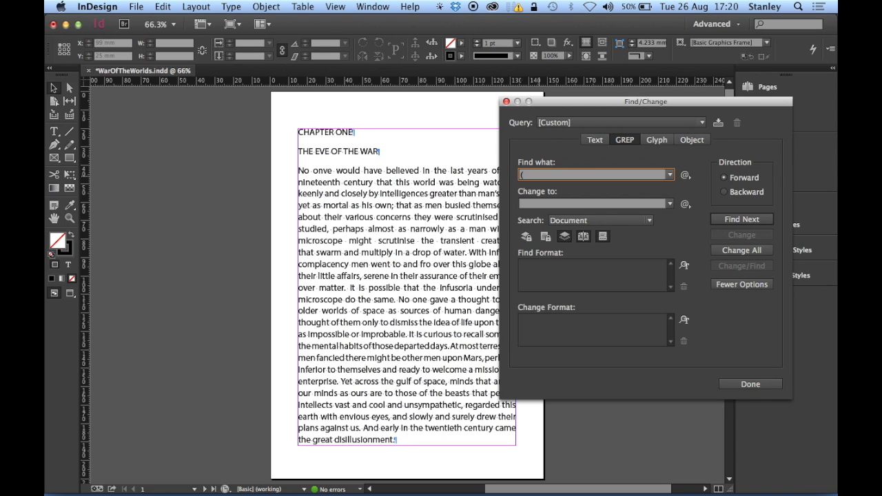
Add two Any Uppercase Letter wildcards to make (\u\u, removing a stray paragraph marker.
click(685, 175)
click(723, 200)
key(BackSpace)
key(BackSpace)
click(685, 175)
mouse_move(752, 331)
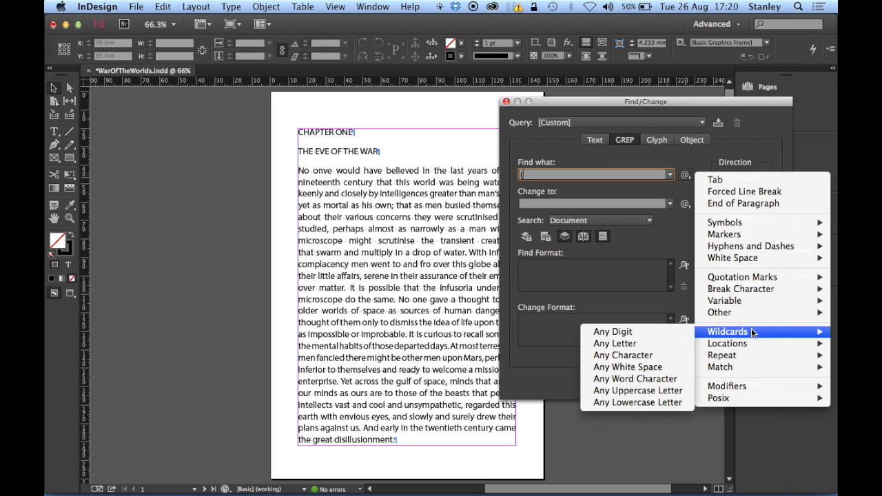
click(663, 390)
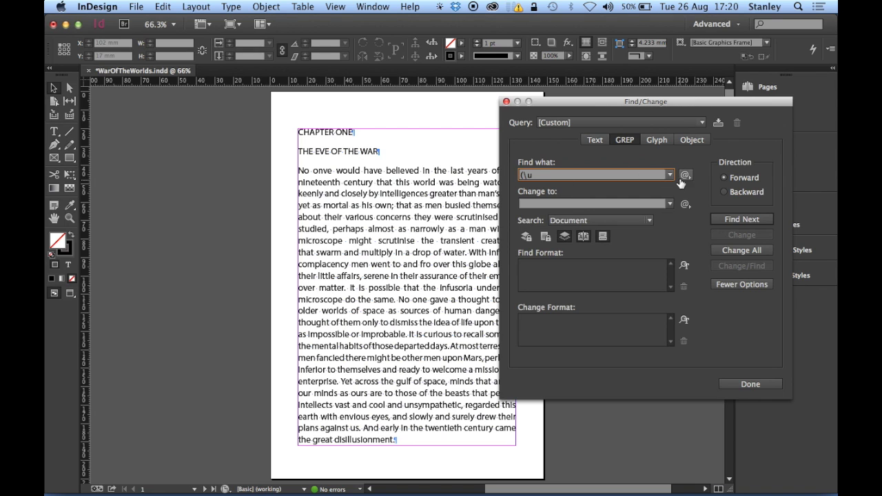
click(685, 179)
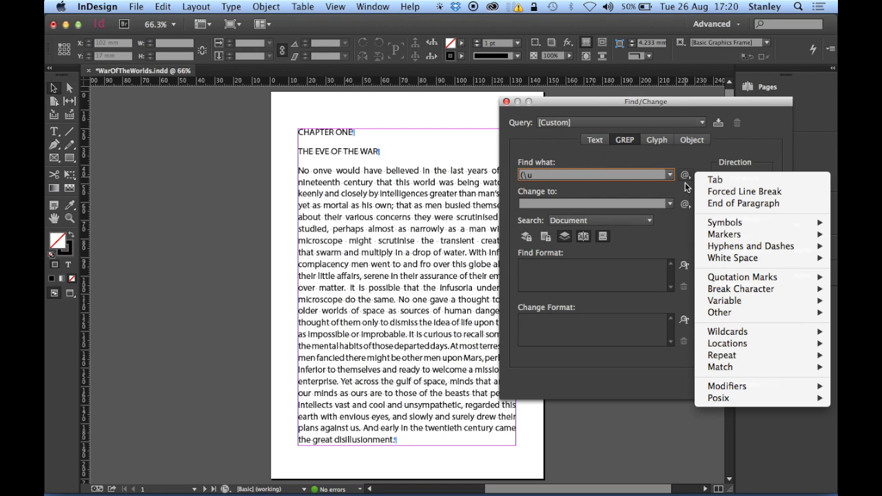
mouse_move(741, 335)
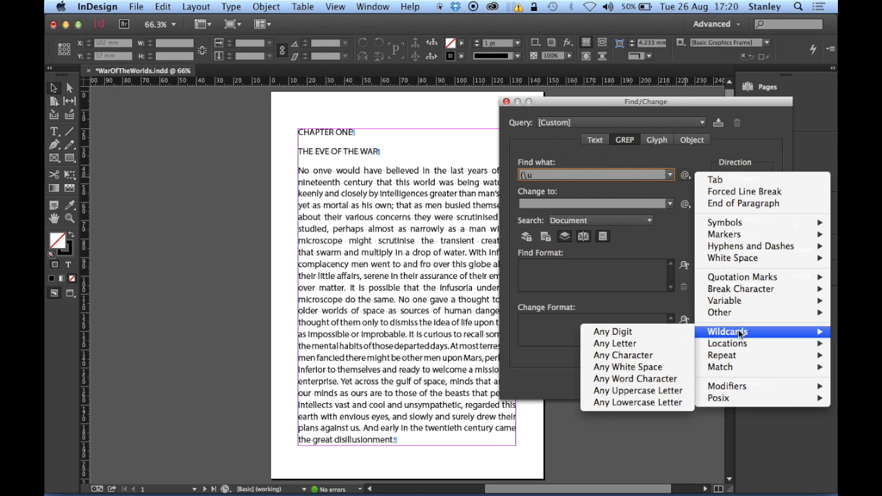
click(673, 390)
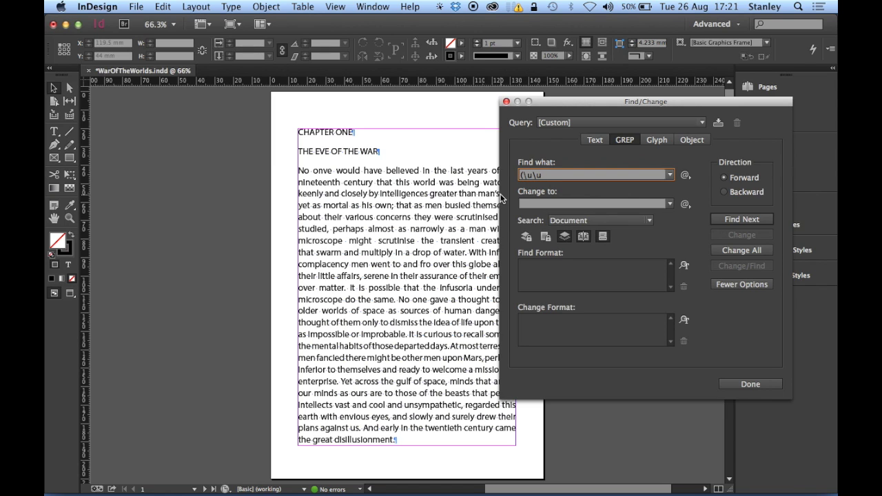
Complete Find what as (\u\u+)\r(\u\u+) using an end-of-paragraph marker and the pasted group.
text(+)
key(shift+Left)
key(shift+Left)
key(shift+Left)
key(shift+Left)
key(shift+Left)
key(shift+Left)
key(shift+Left)
key(super+c)
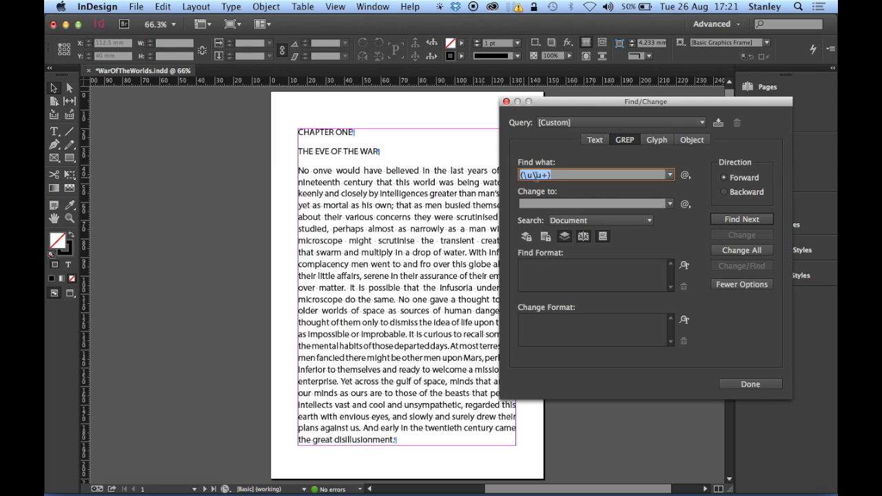
click(559, 176)
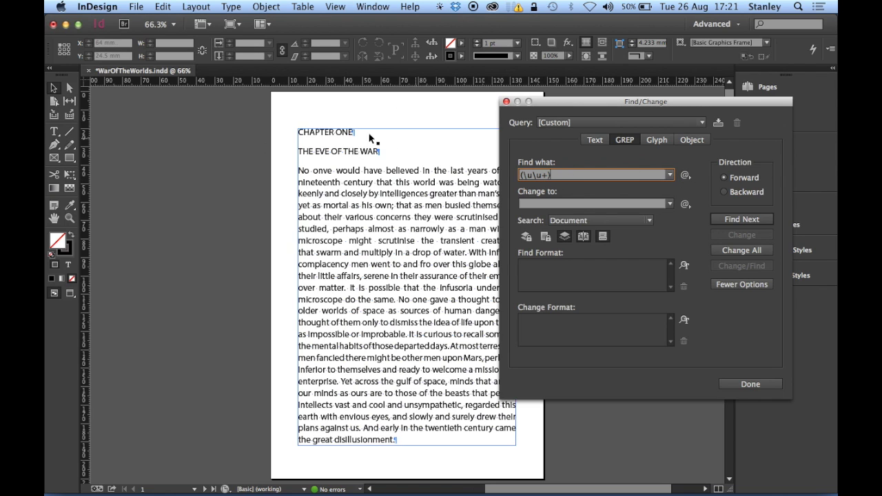
click(686, 176)
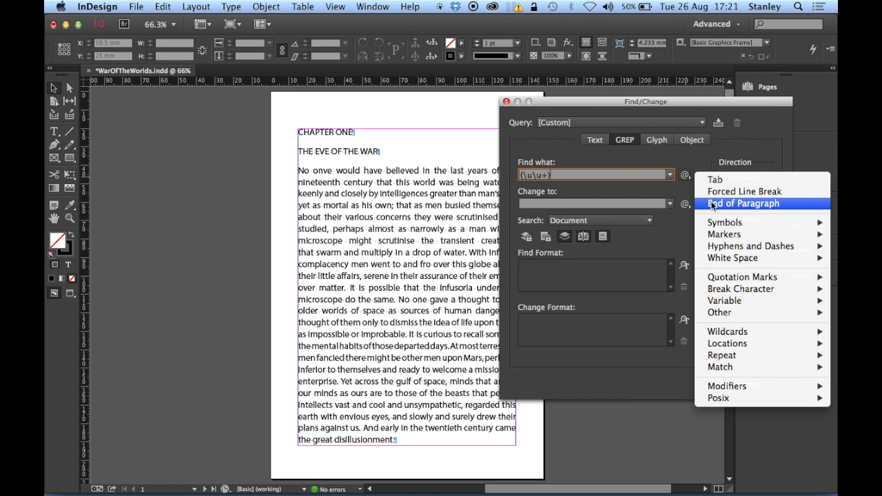
click(712, 204)
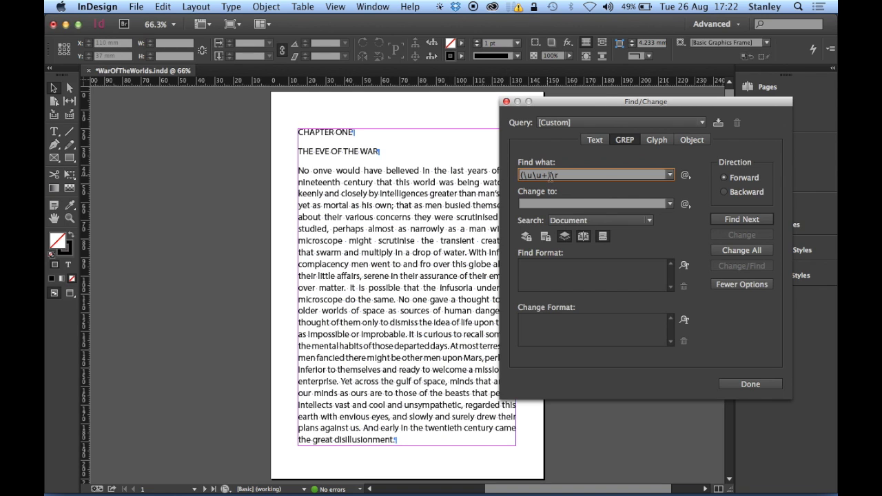
key(super+v)
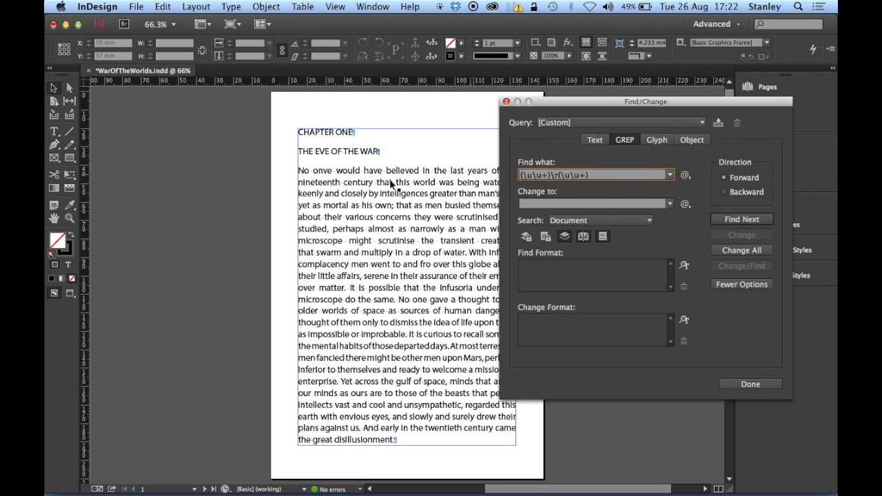
Set Change to as $1 $2 (Found 1, space, Found 2) and find the first match.
click(603, 175)
click(554, 204)
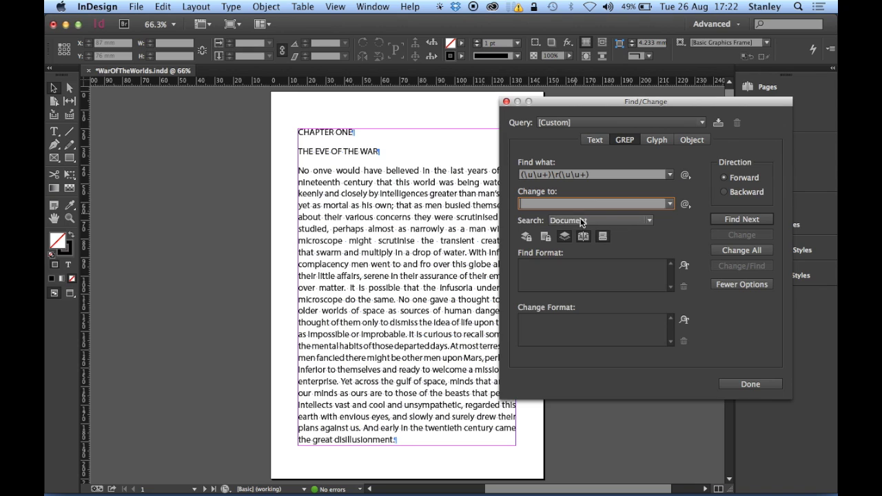
click(686, 205)
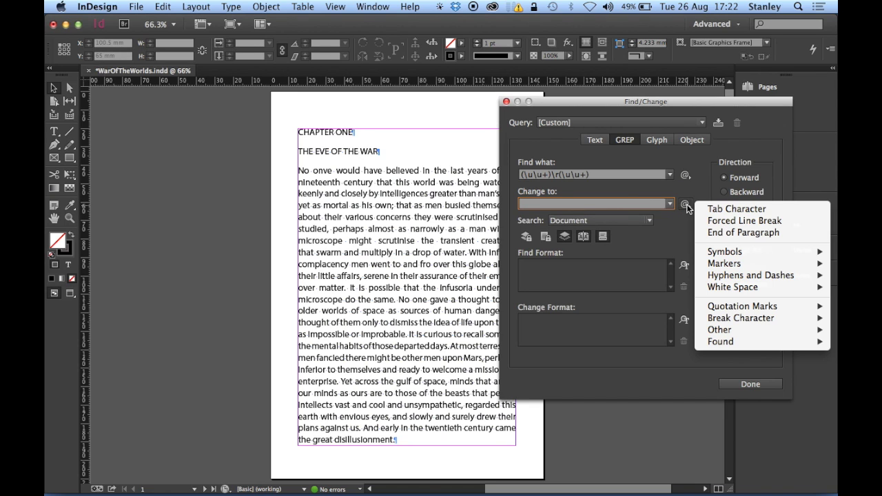
mouse_move(723, 341)
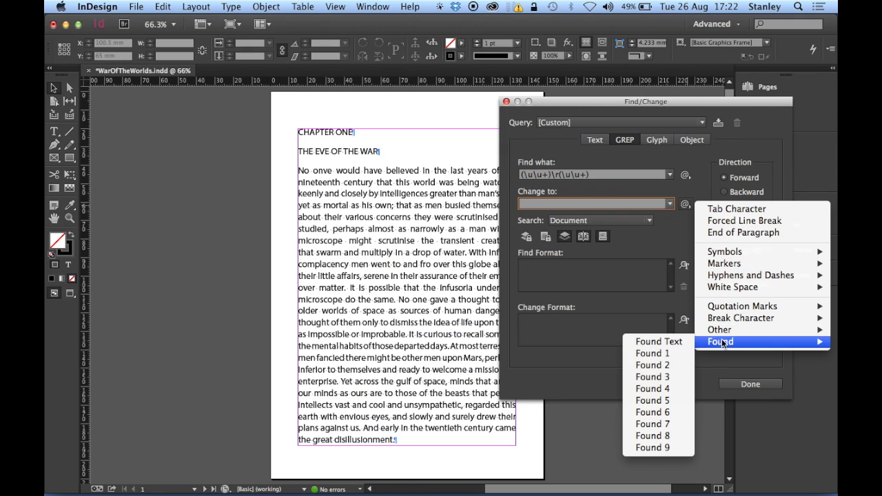
click(679, 354)
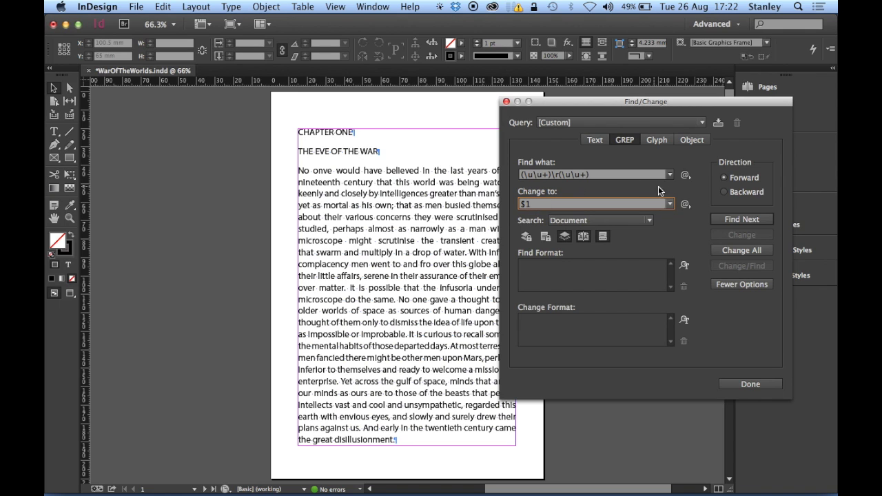
click(685, 204)
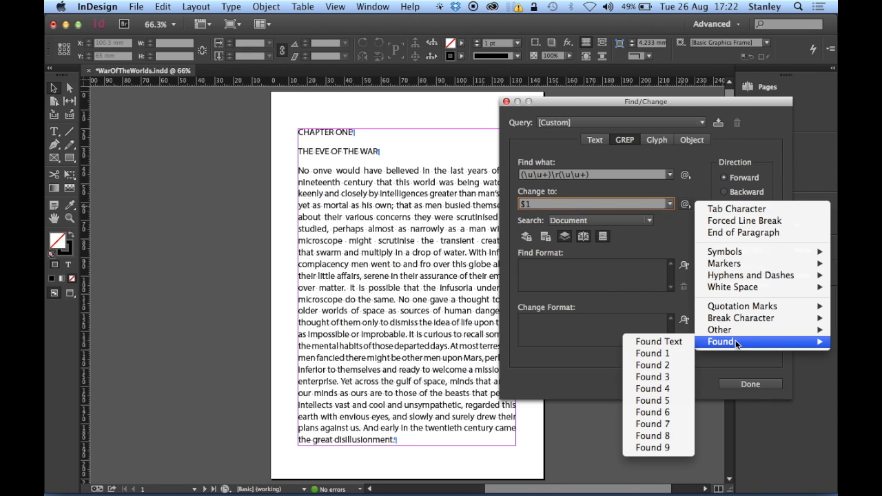
click(672, 366)
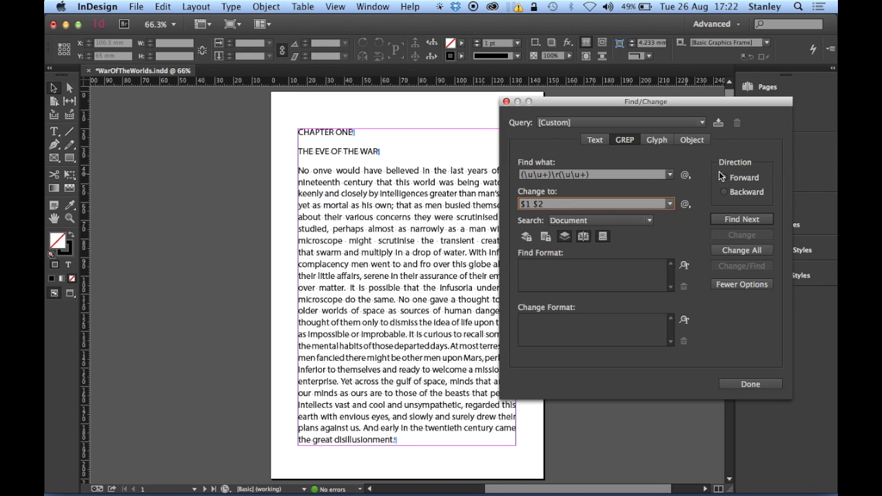
click(743, 219)
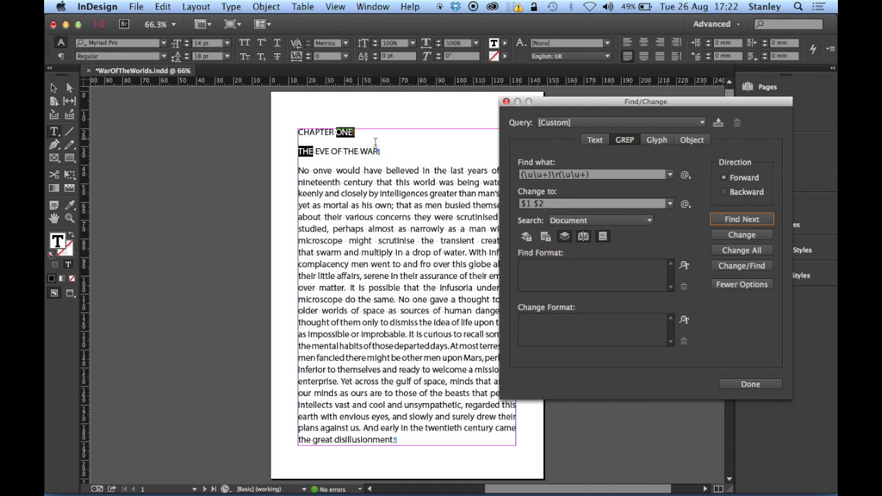
Change the first match, run Change All for 16 replacements, then close Find/Change.
click(744, 235)
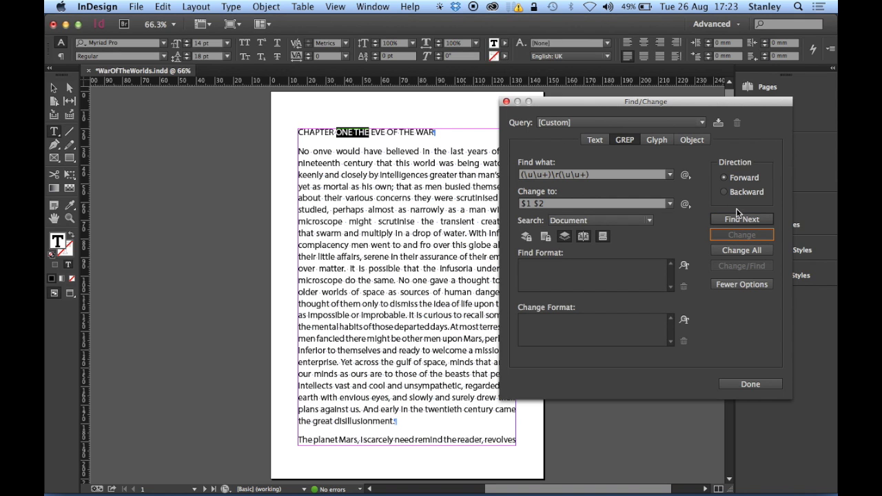
click(743, 250)
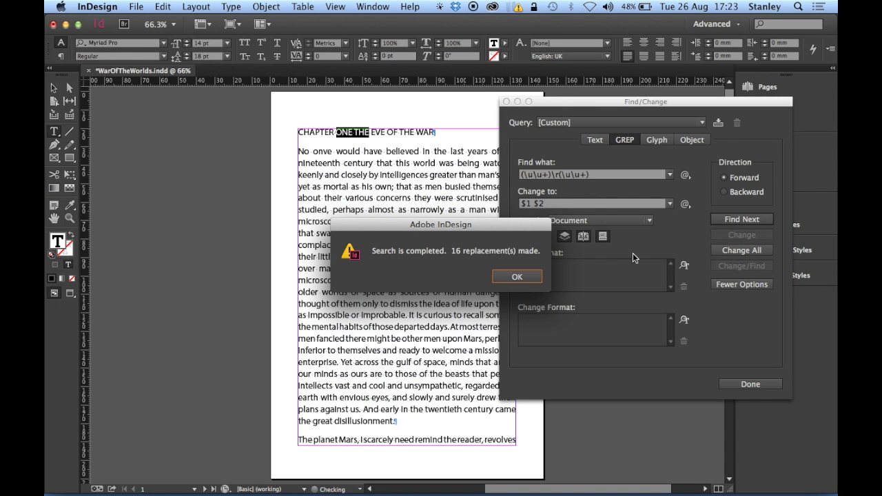
click(504, 277)
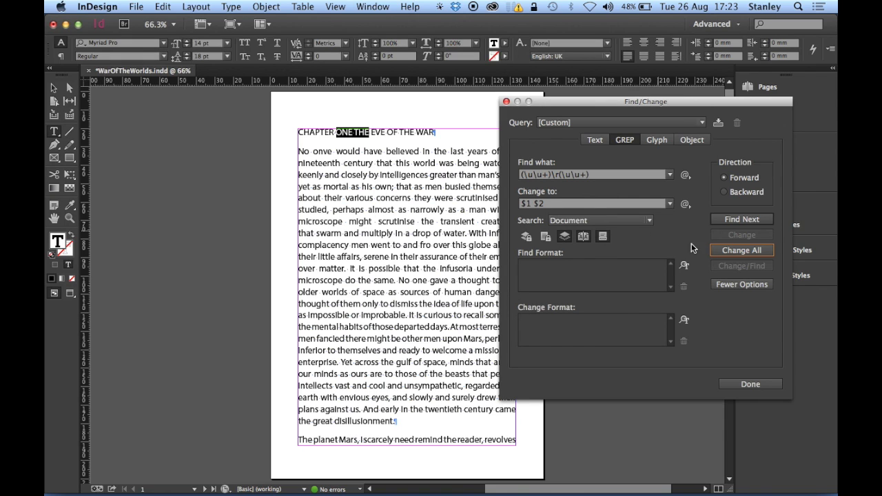
click(745, 387)
click(464, 148)
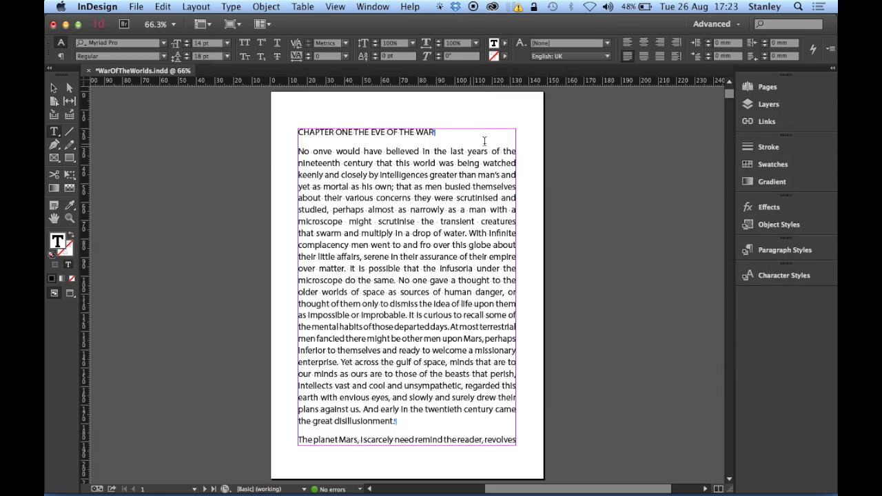
drag(729, 100, 720, 129)
drag(455, 195, 299, 198)
click(390, 207)
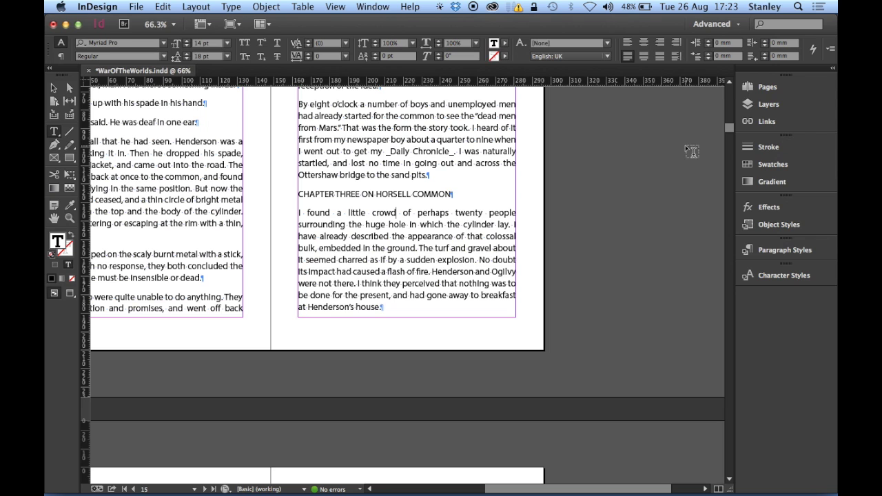
key(super+j)
text(1)
key(Return)
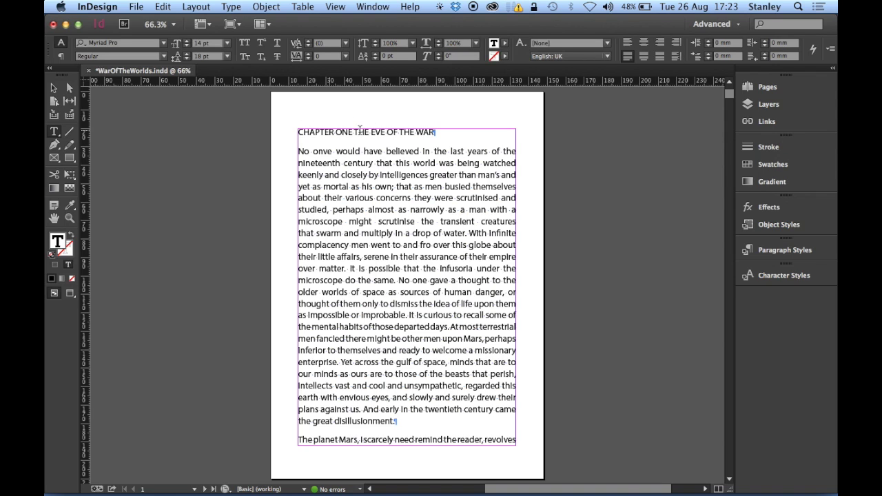
click(324, 132)
Start a New Paragraph Style from the Paragraph Styles panel menu.
click(769, 250)
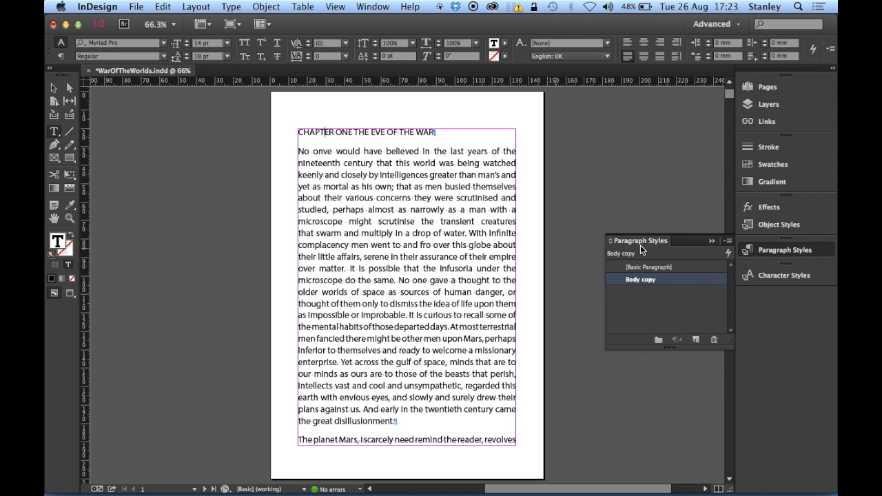
click(728, 240)
click(672, 202)
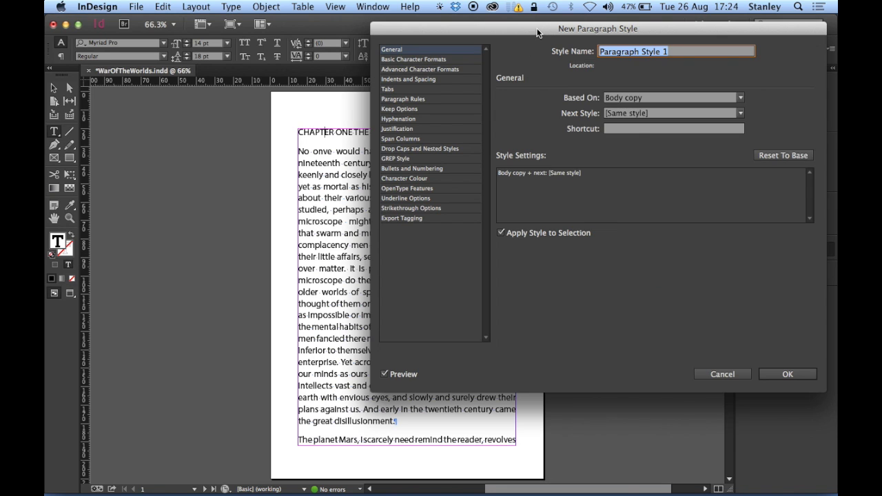
drag(538, 33, 554, 24)
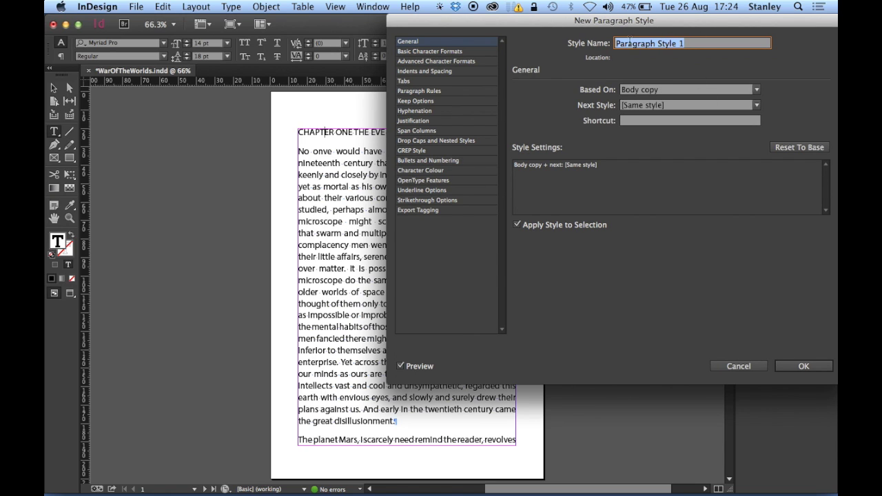
Name the new style Chapters and keep Body copy as its Based On style.
text(Chapters)
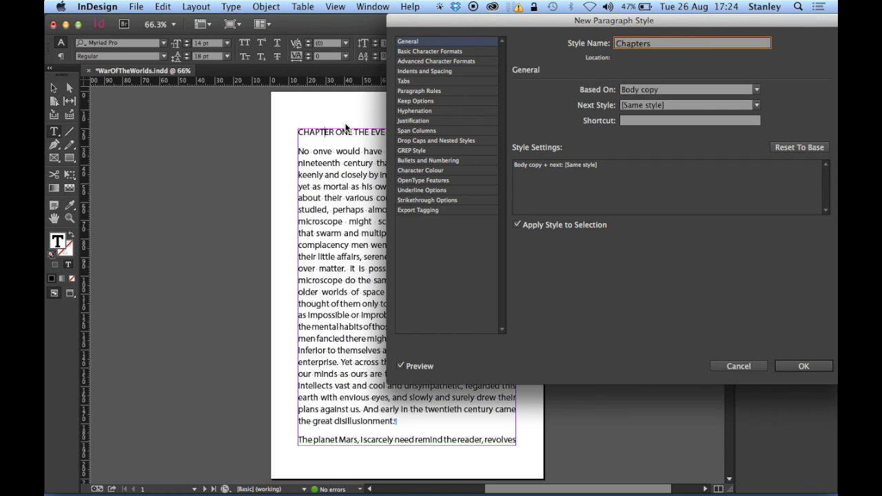
click(756, 89)
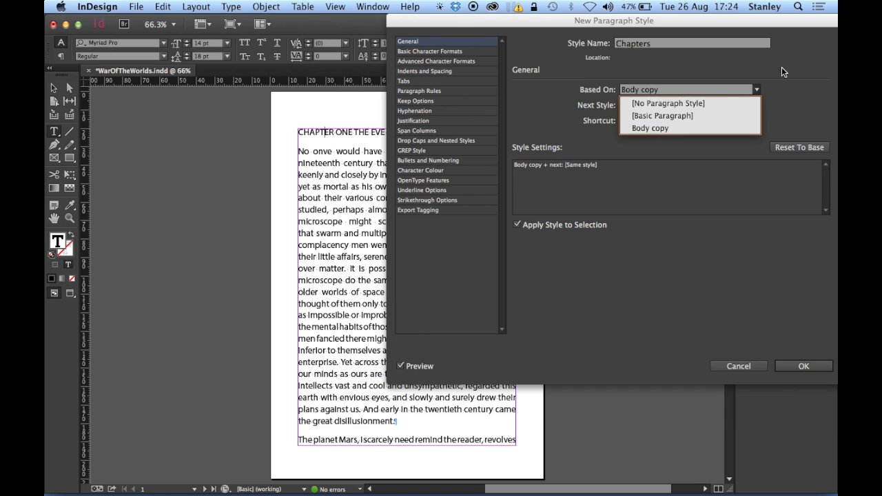
click(720, 88)
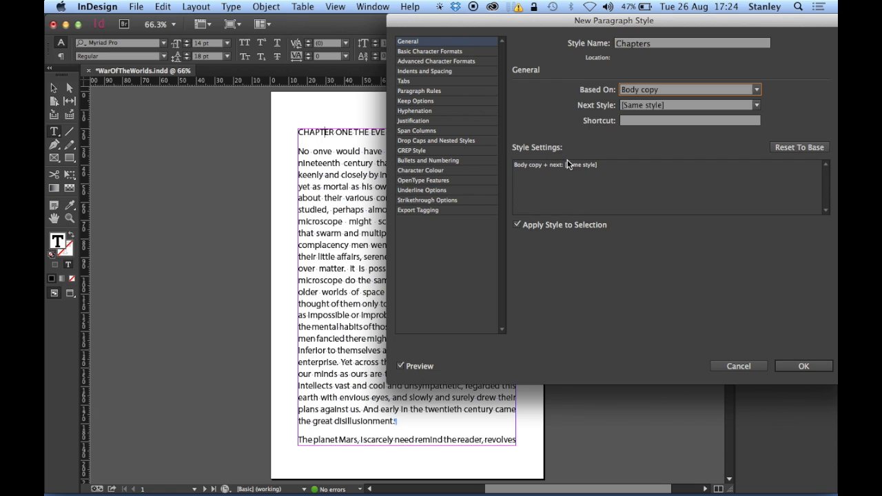
drag(502, 31, 512, 140)
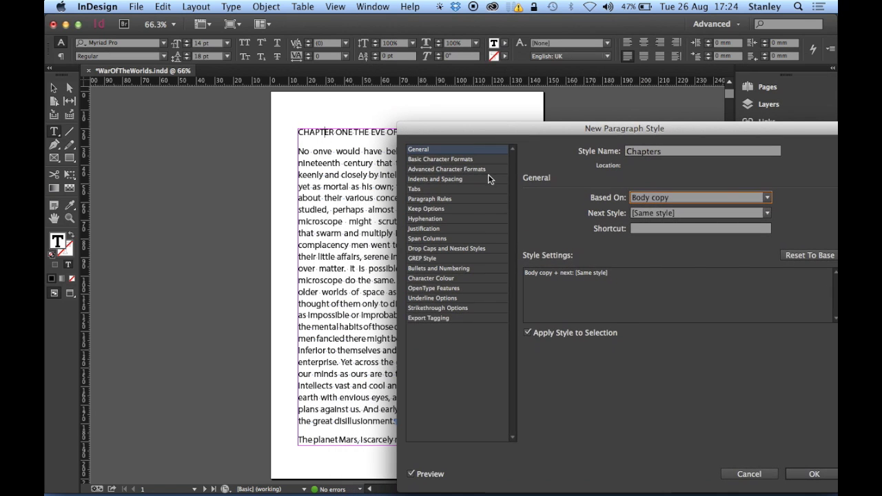
Raise the Chapters style's font size from 14 pt to 16 pt in Basic Character Formats.
click(430, 159)
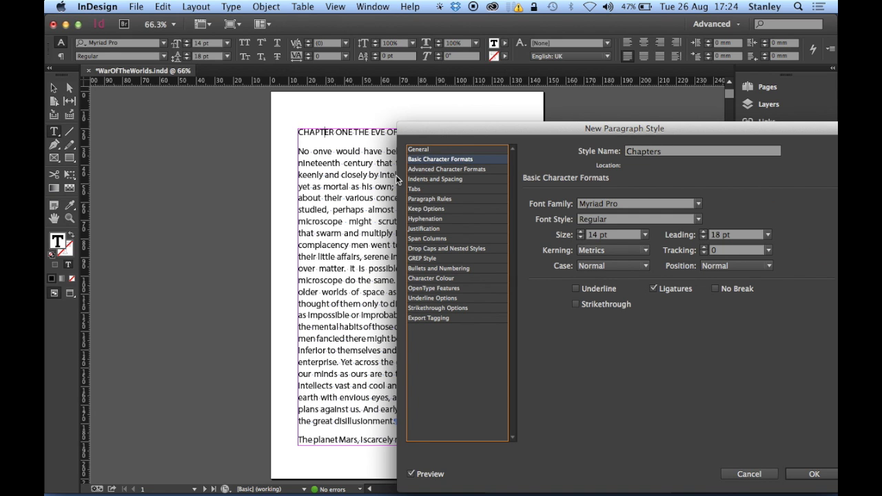
drag(457, 131, 397, 157)
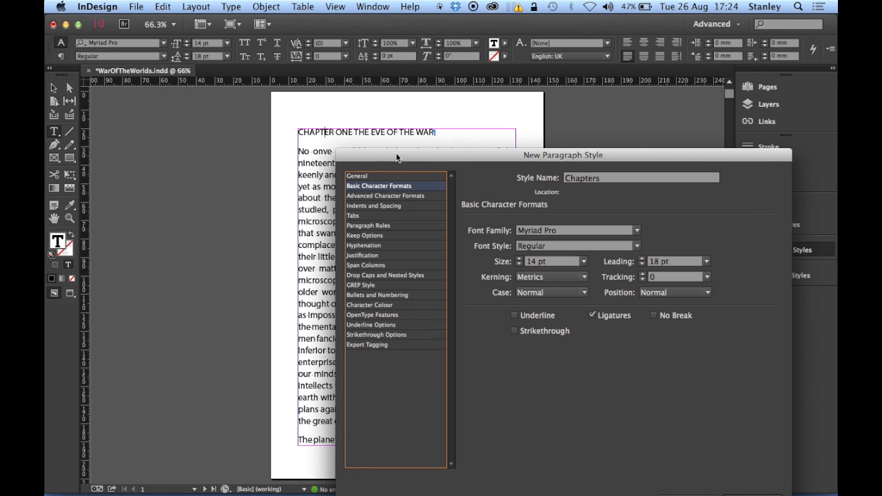
click(520, 260)
click(520, 259)
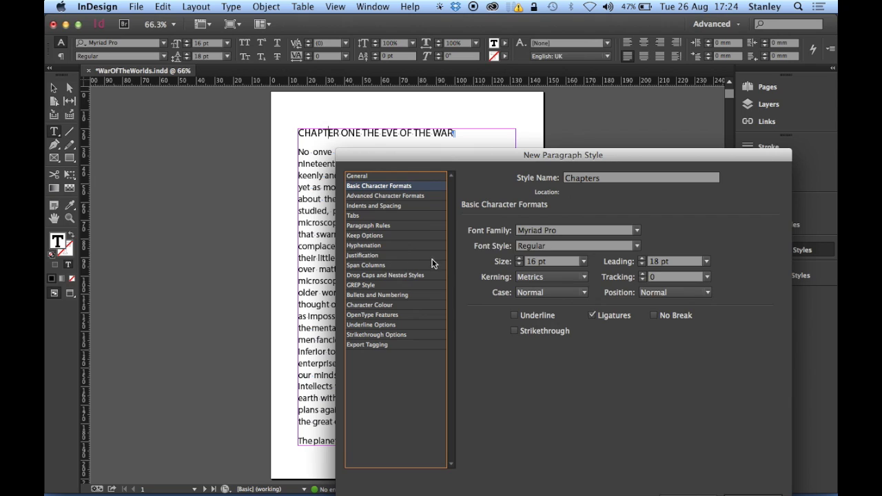
Give Chapters centre alignment and 60 mm Space After, then save the style.
click(386, 206)
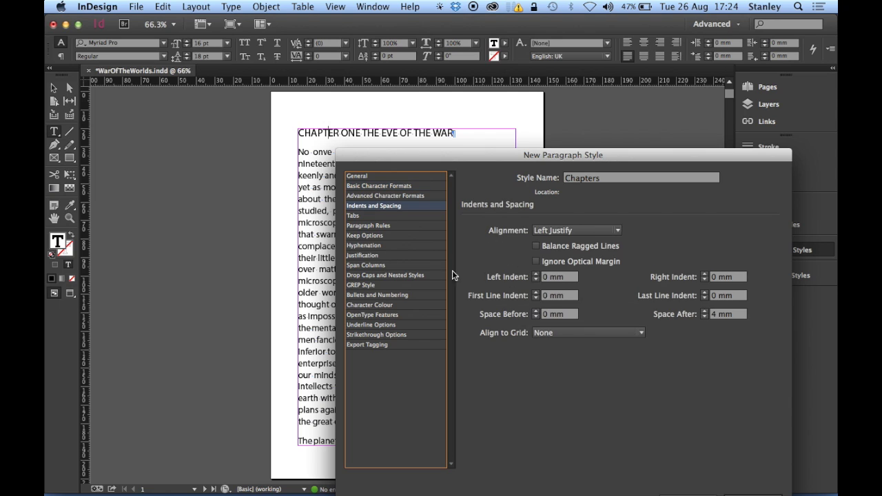
click(564, 230)
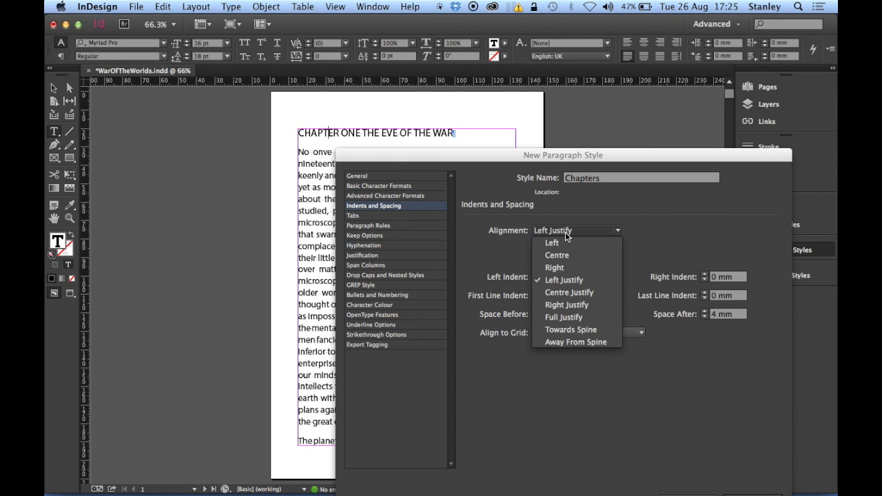
click(566, 255)
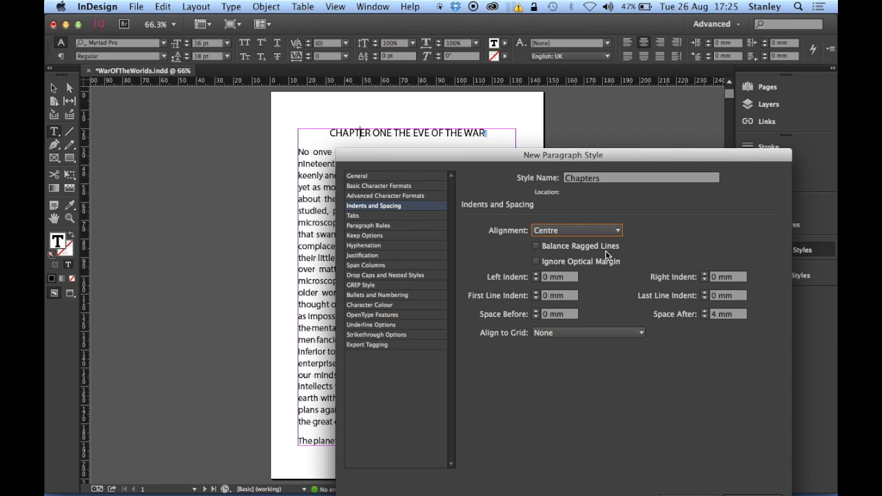
click(704, 311)
click(705, 312)
click(705, 312)
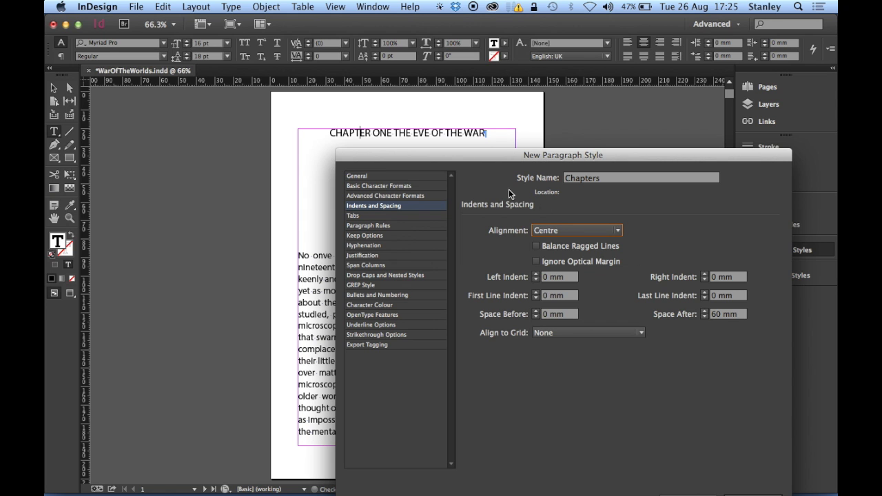
drag(430, 159, 404, 80)
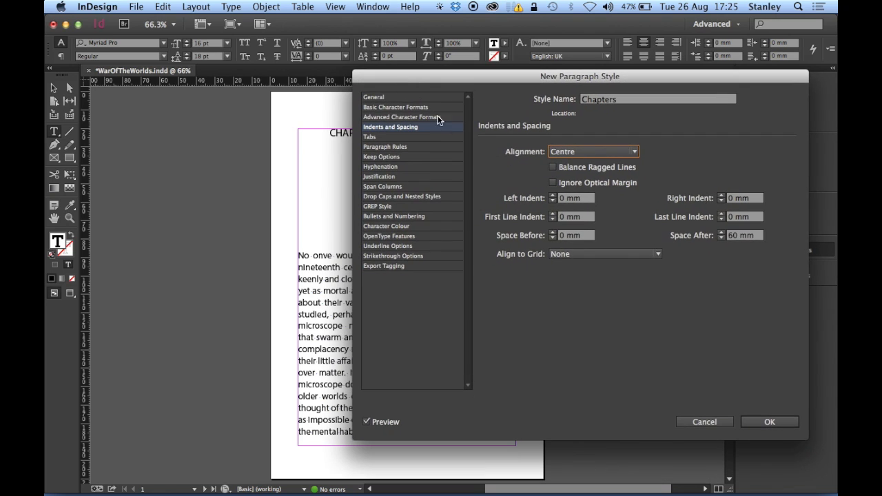
click(769, 422)
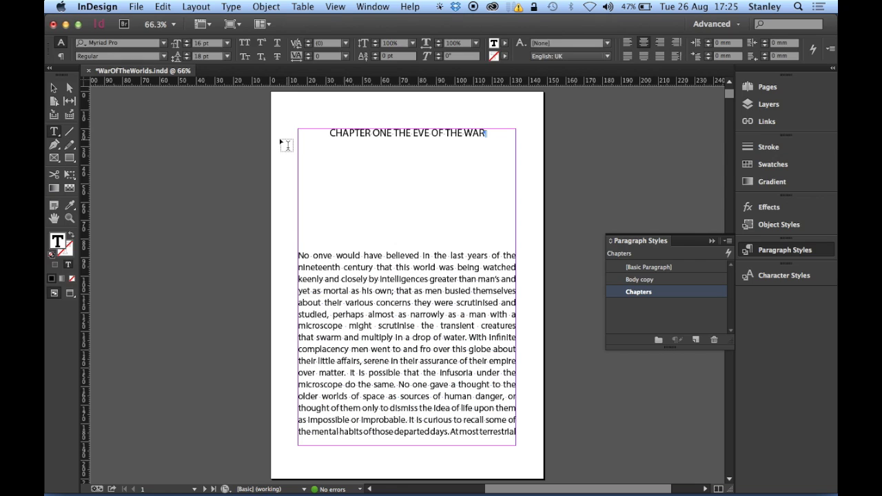
Reopen Find/Change in Text mode with CHAPTER in both Find what and Change to.
click(345, 124)
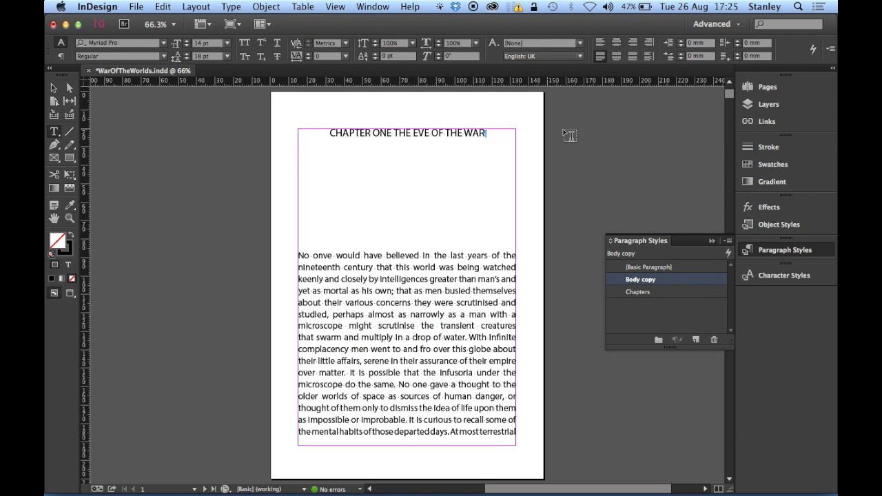
key(super+f)
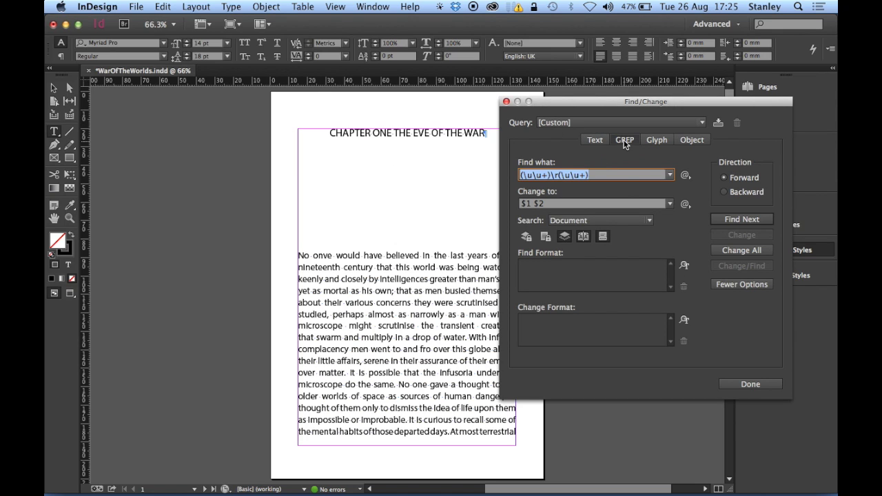
click(595, 140)
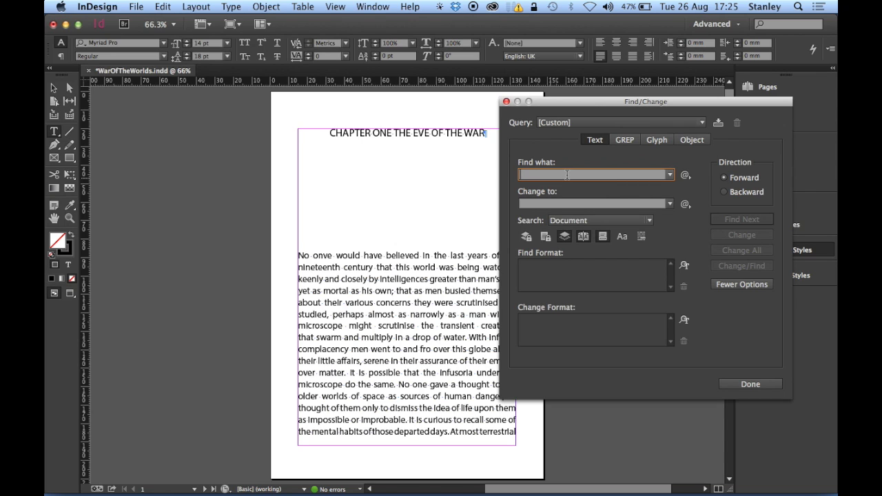
text(CHAPTER)
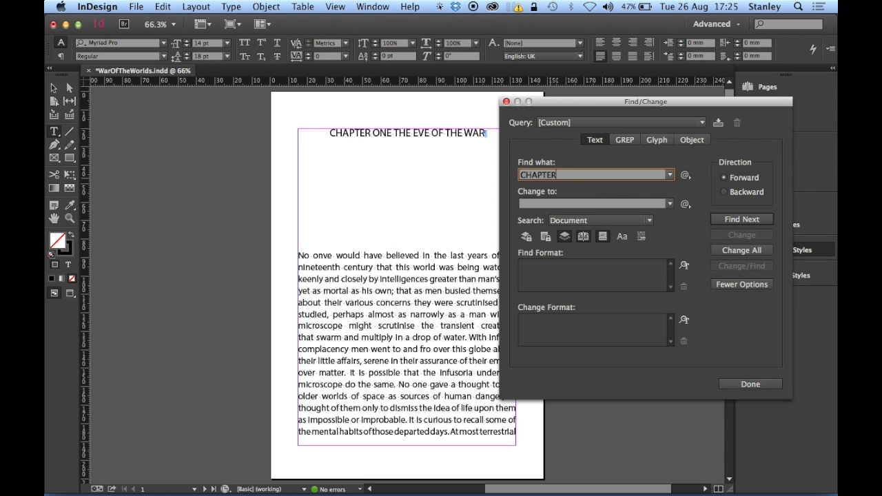
key(Tab)
text(CHAPTER)
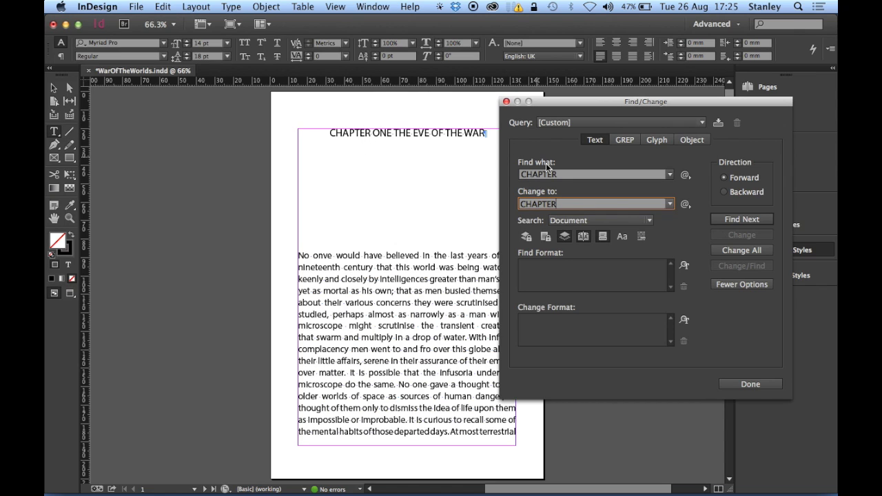
Switch between the two CHAPTER fields, ending with focus in Change to.
double_click(564, 174)
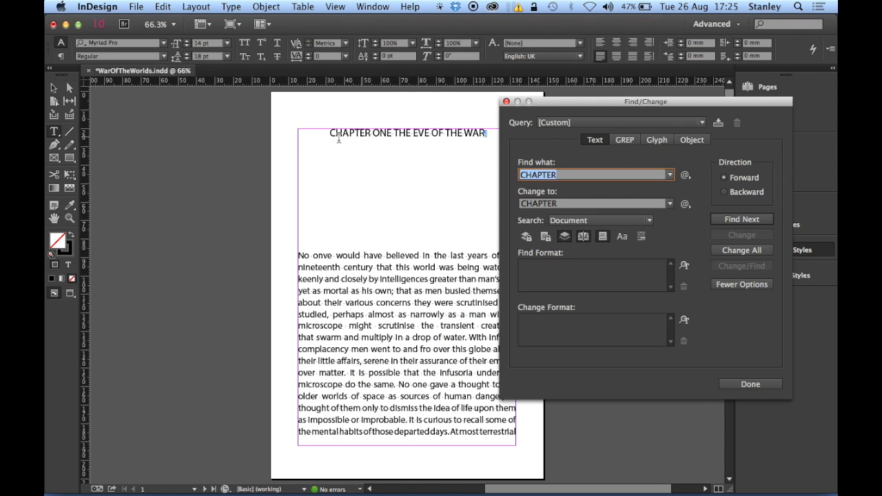
click(565, 203)
click(561, 174)
click(561, 201)
click(562, 174)
click(560, 200)
click(561, 174)
click(562, 199)
click(560, 173)
click(559, 203)
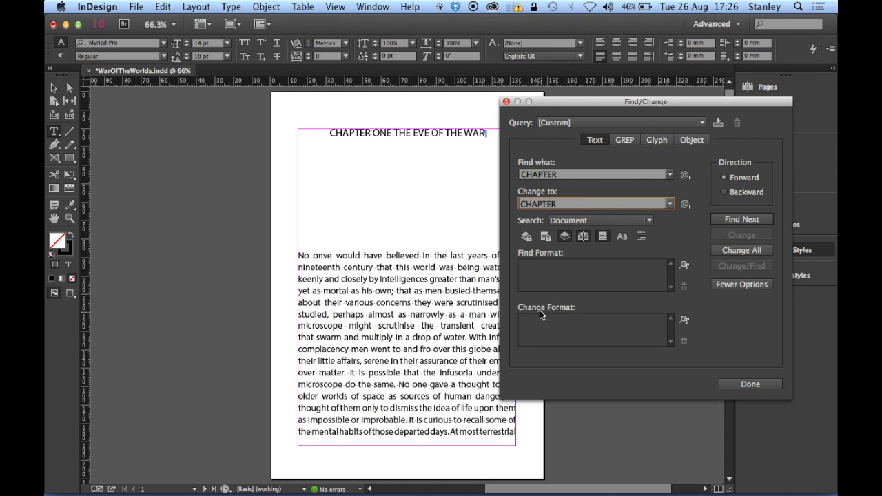
Set the CHAPTER replacement's Change Format to the Chapters paragraph style.
click(685, 321)
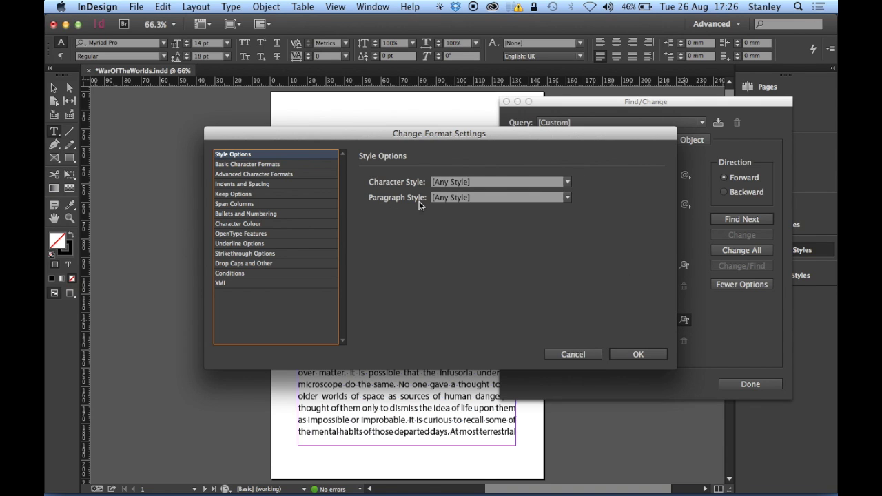
click(566, 197)
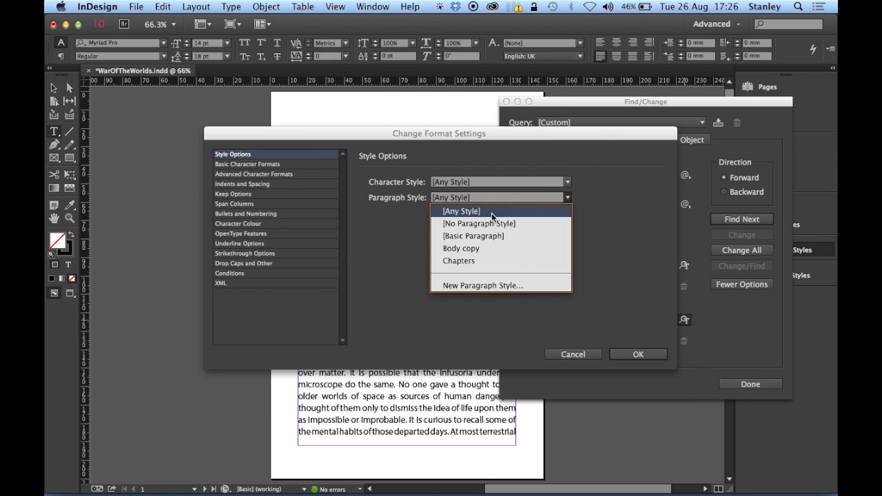
click(457, 262)
click(641, 354)
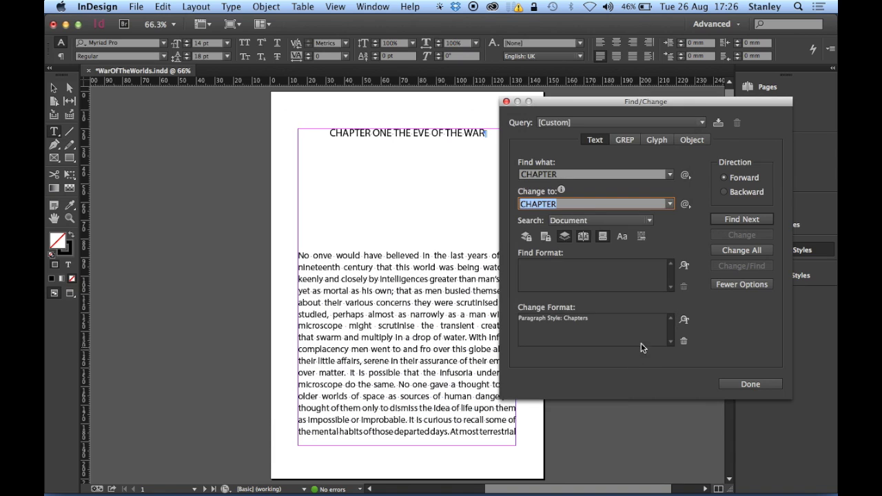
Find and restyle the first two chapter headings, including CHAPTER TWO, with Chapters.
click(737, 221)
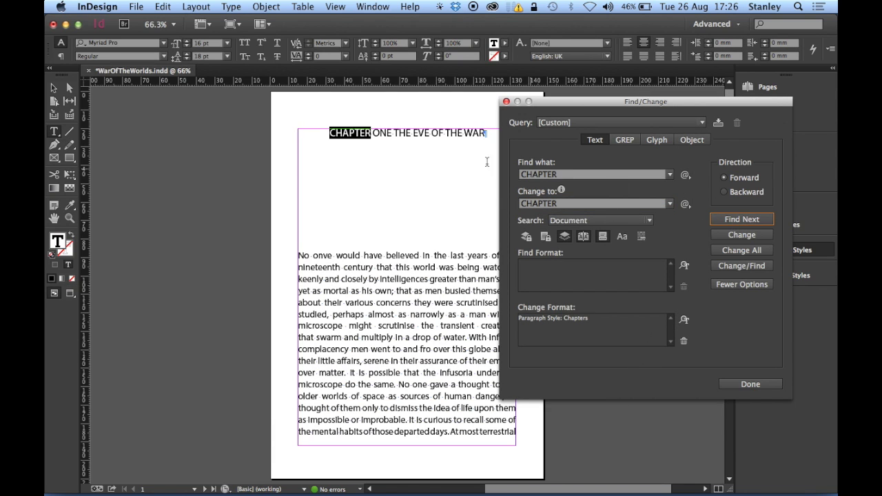
click(743, 237)
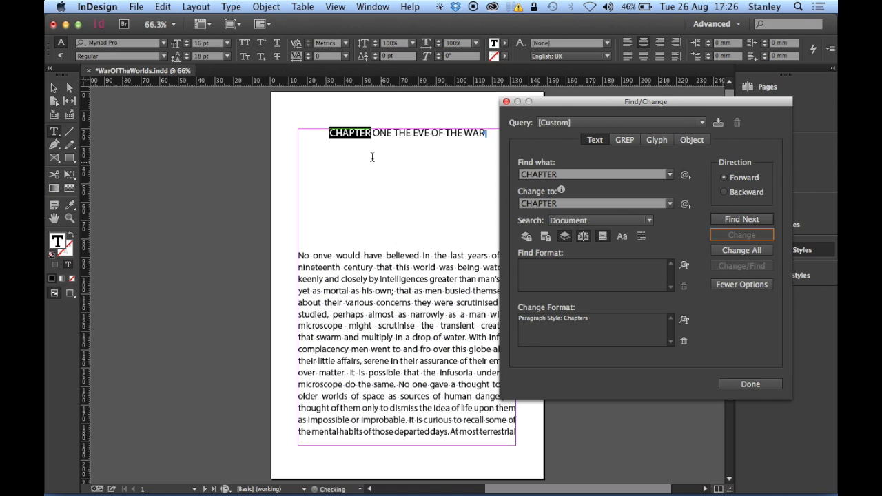
click(750, 221)
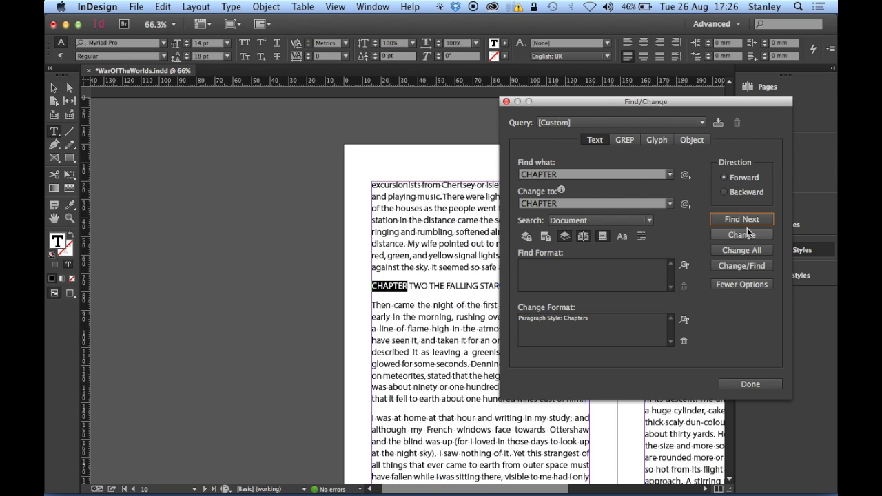
click(751, 235)
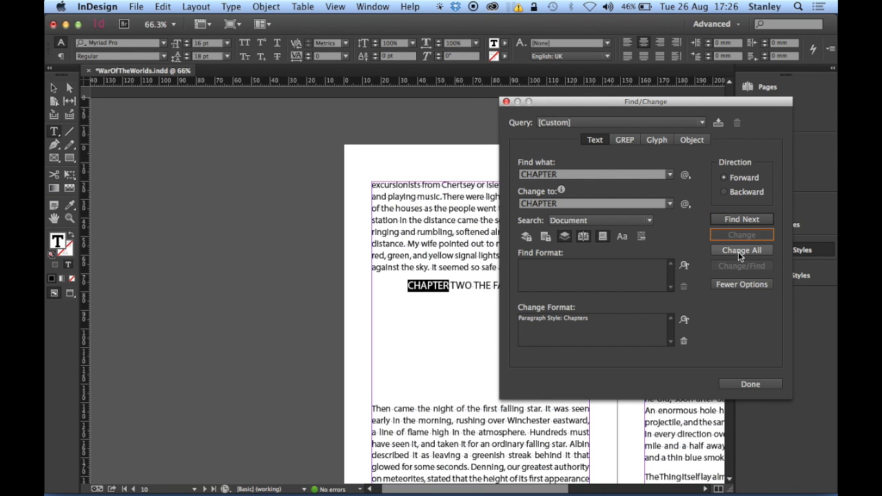
Restyle all remaining chapter headings at once (17 replacements) and close Find/Change.
click(739, 251)
click(517, 277)
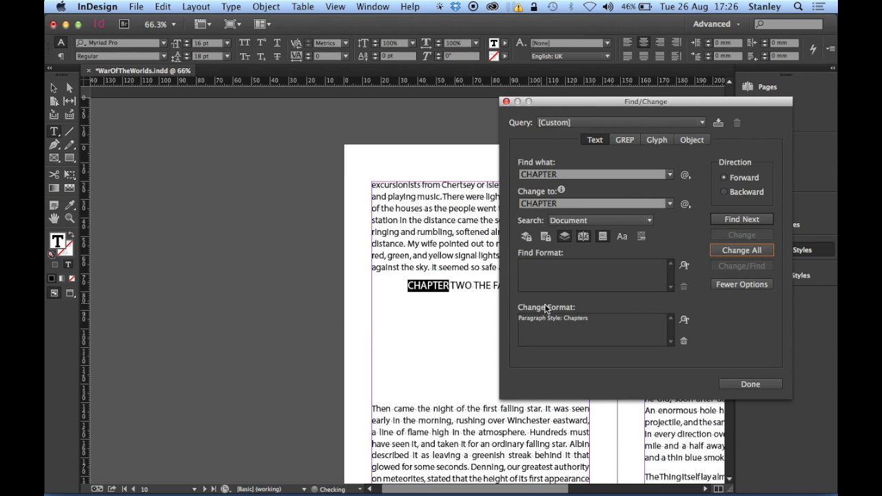
click(746, 383)
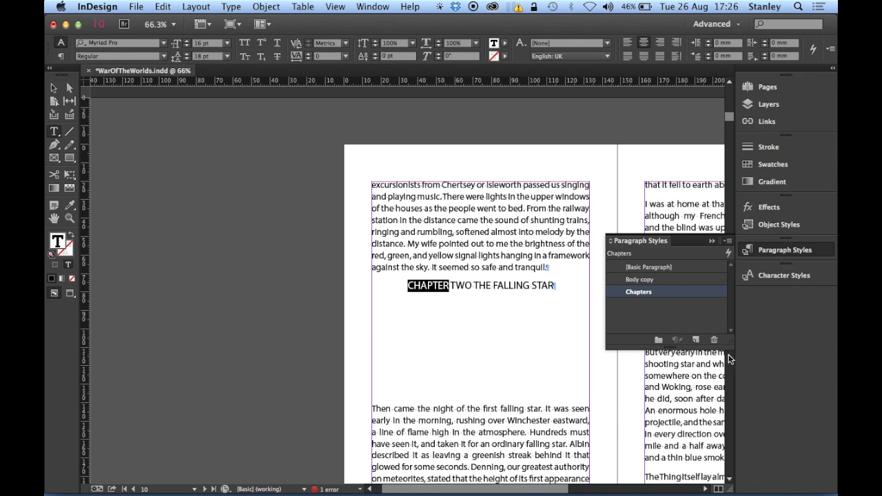
click(786, 251)
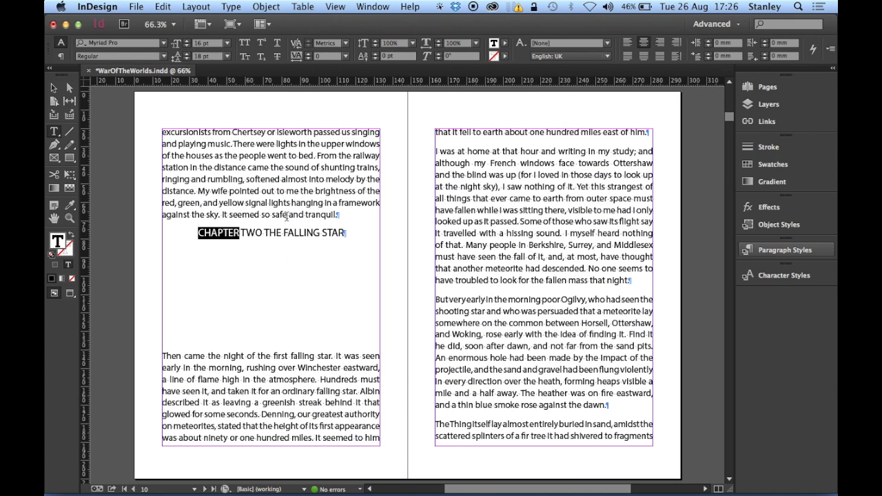
click(264, 233)
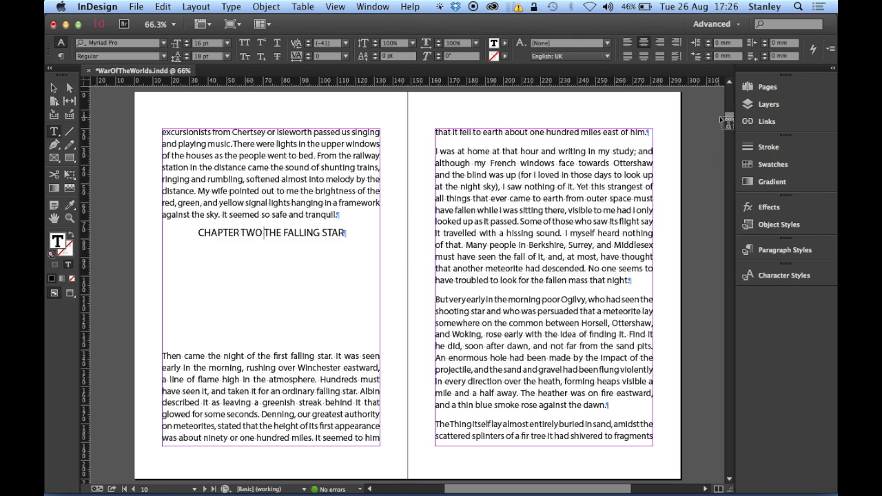
Scroll down to page 20 to check the restyled Chapter Three and Four headings.
drag(730, 117, 730, 138)
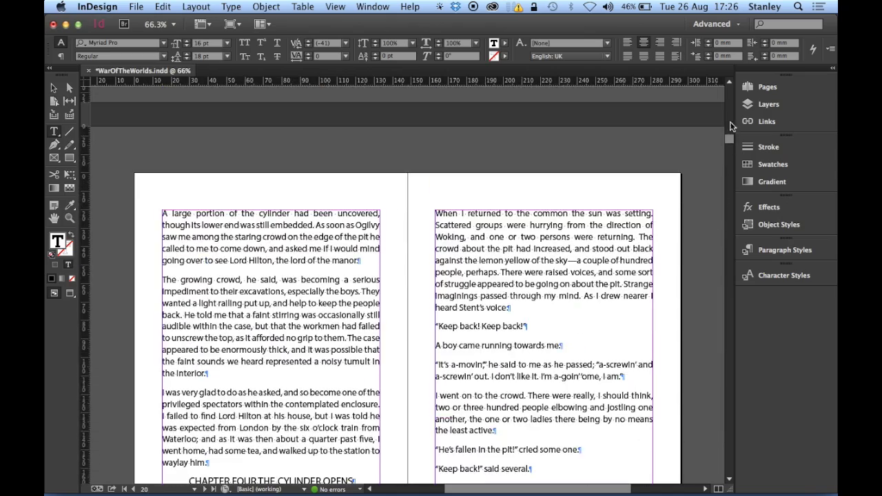
Switch to the Selection tool, glance at the paragraph styles list, and deselect everything.
click(55, 89)
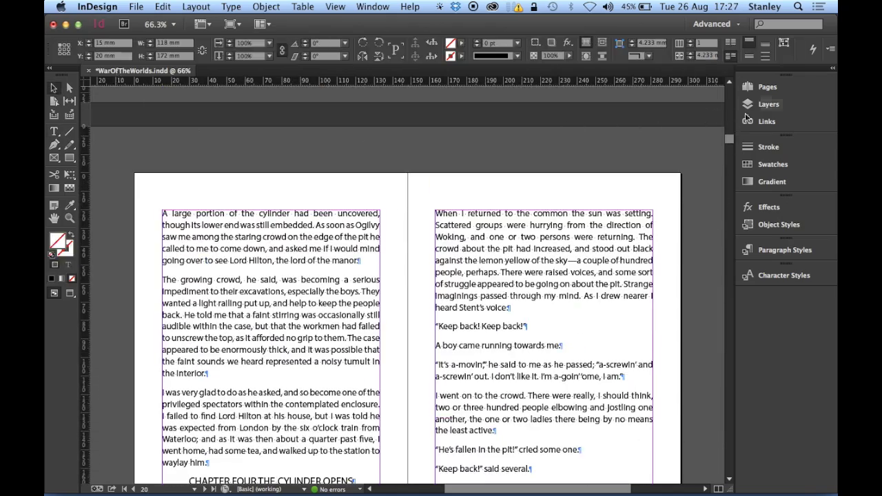
scroll(731, 141, down, 3)
scroll(731, 141, up, 1)
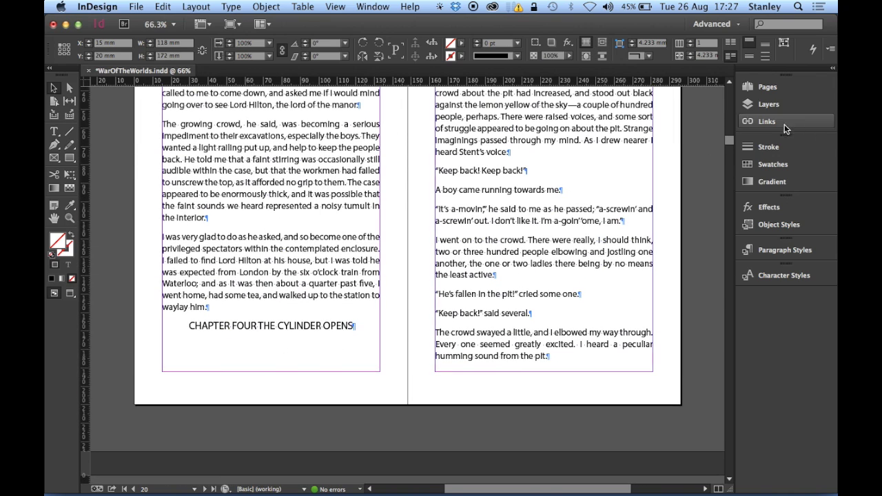
click(777, 250)
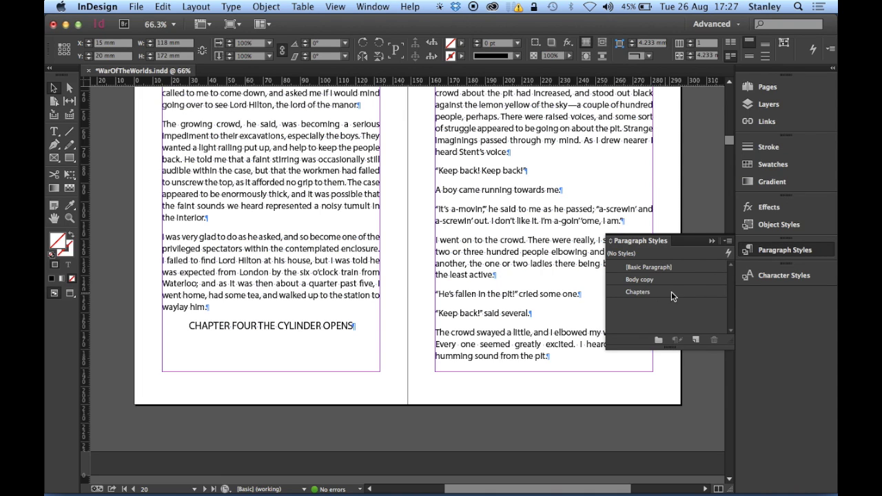
click(772, 251)
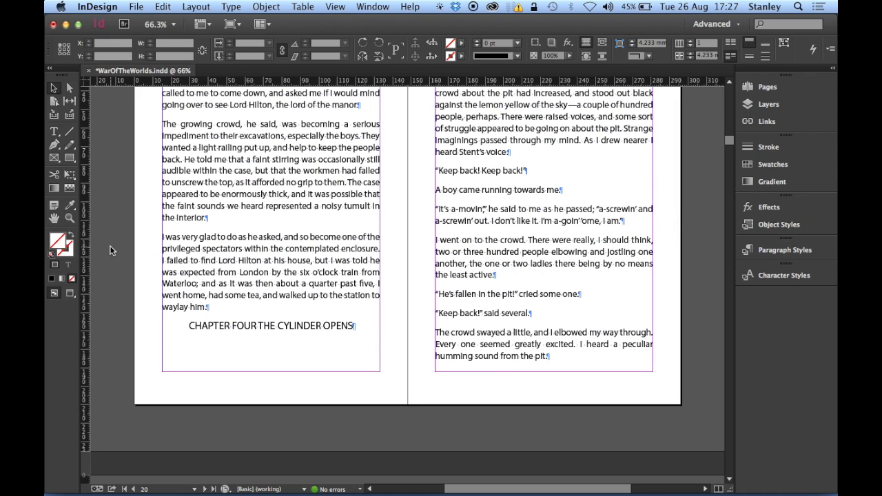
key(d)
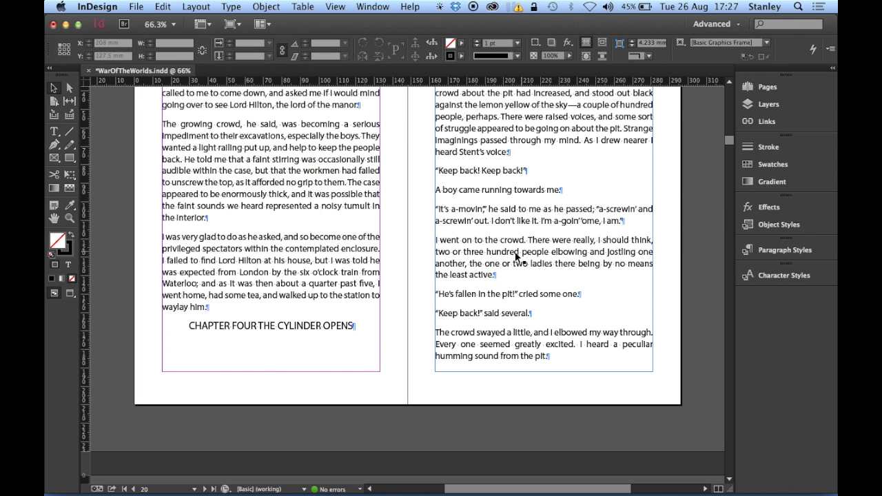
Try the Chapters style on a body paragraph, then revert it to Body copy.
key(t)
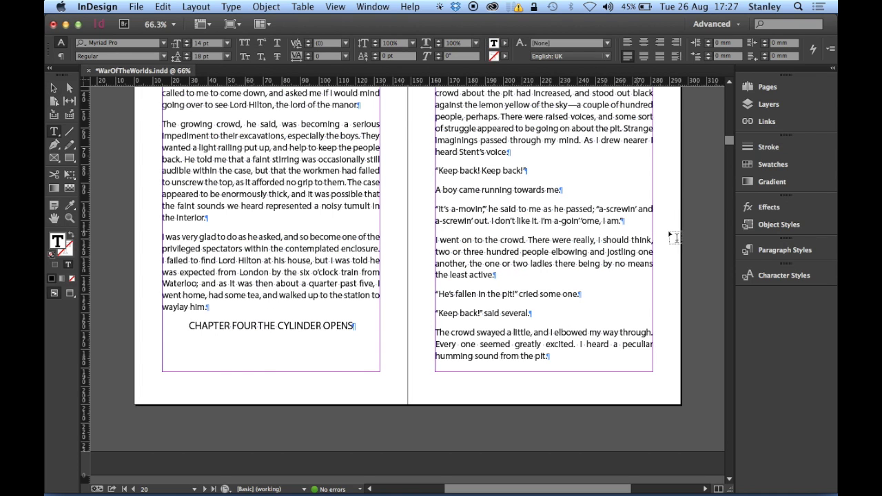
click(767, 250)
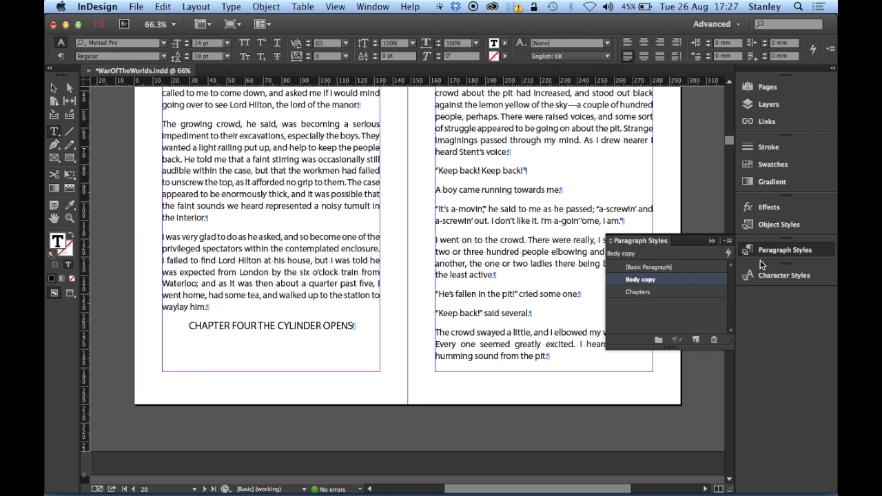
click(697, 291)
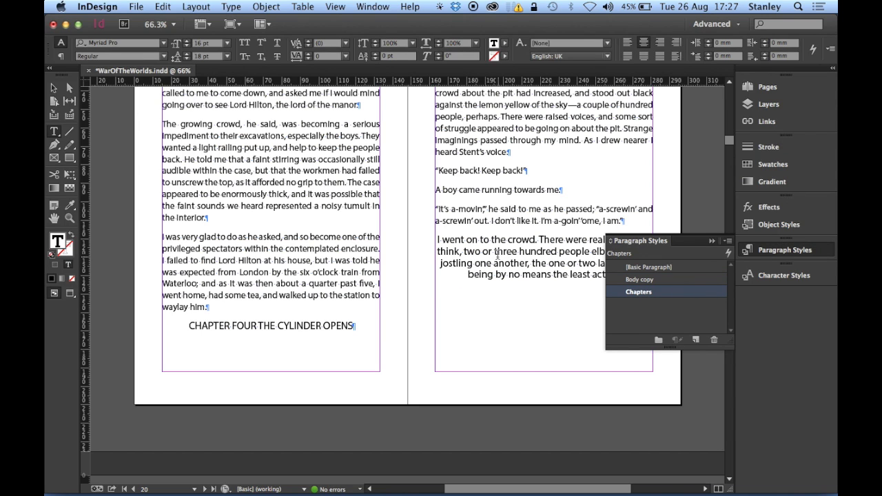
click(680, 280)
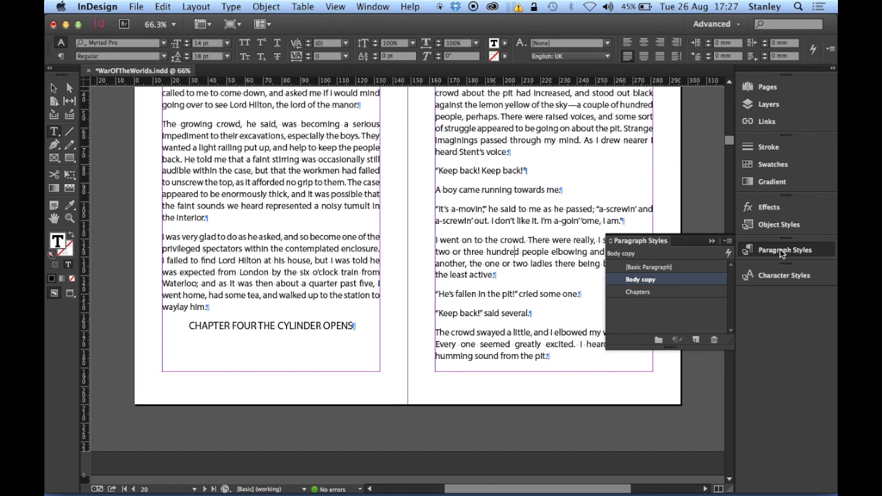
click(783, 253)
Deselect the text frame and open the Chapters paragraph style's options.
key(Escape)
click(713, 274)
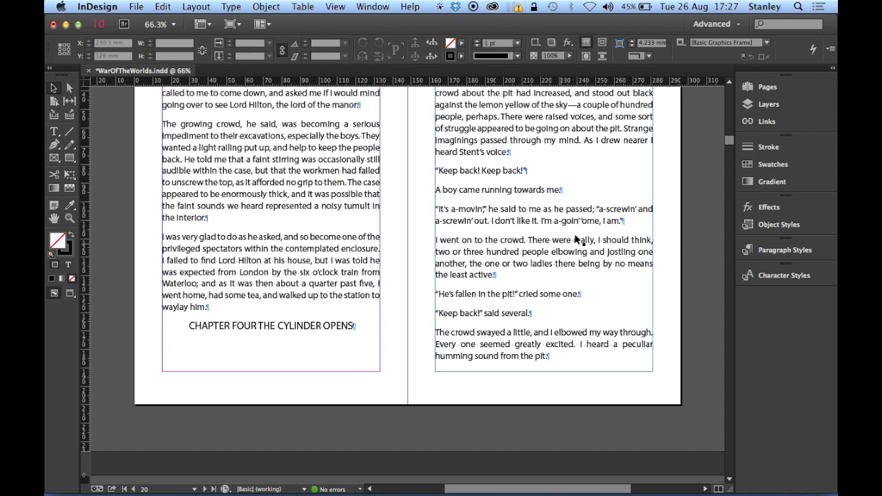
click(786, 252)
double_click(699, 291)
drag(570, 80, 595, 12)
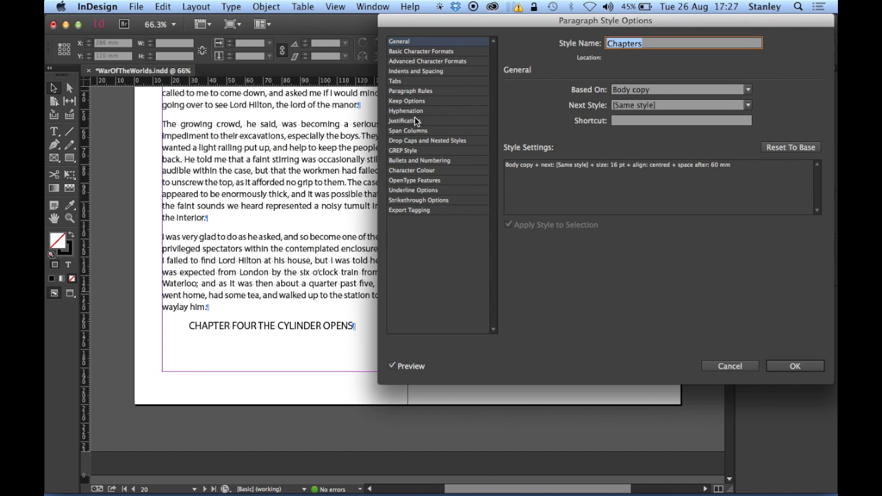
In Chapters' Keep Options, set Start Paragraph to On Next Odd Page and confirm.
click(439, 102)
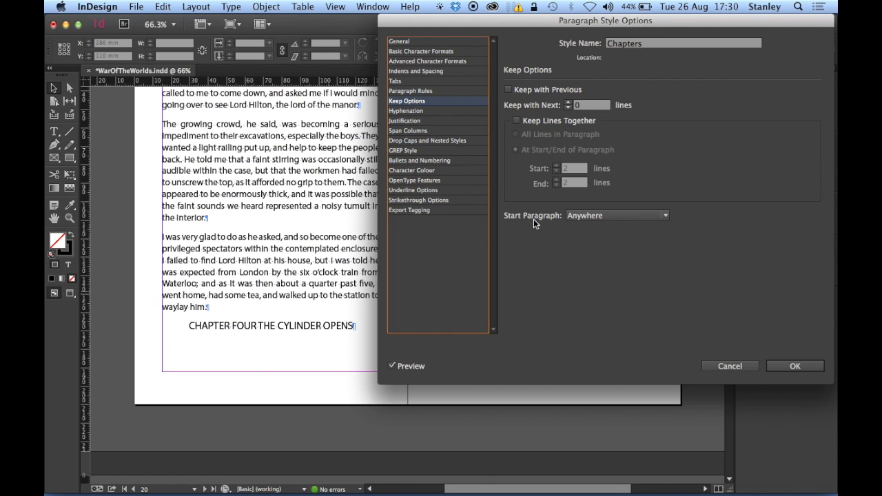
click(653, 215)
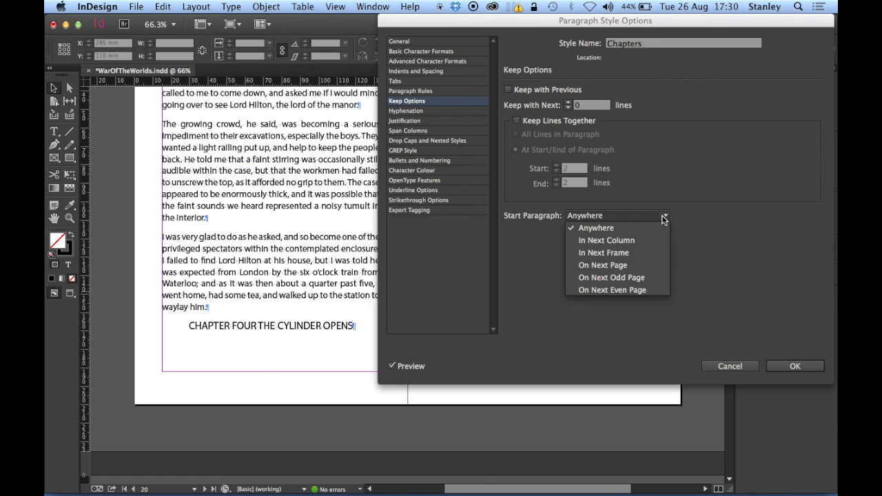
click(640, 278)
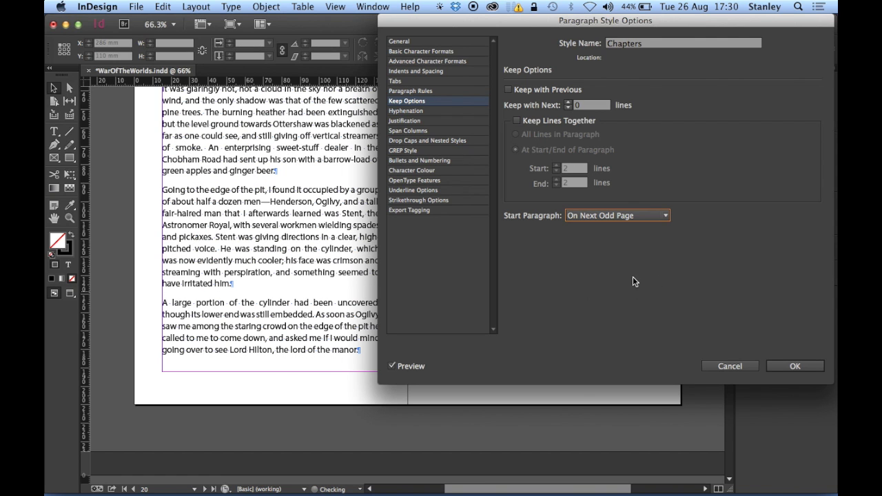
drag(542, 24, 505, 51)
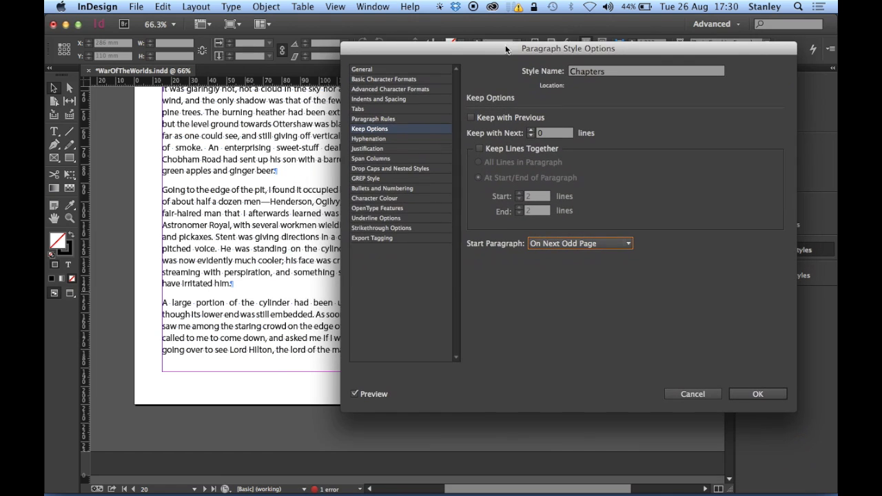
click(756, 394)
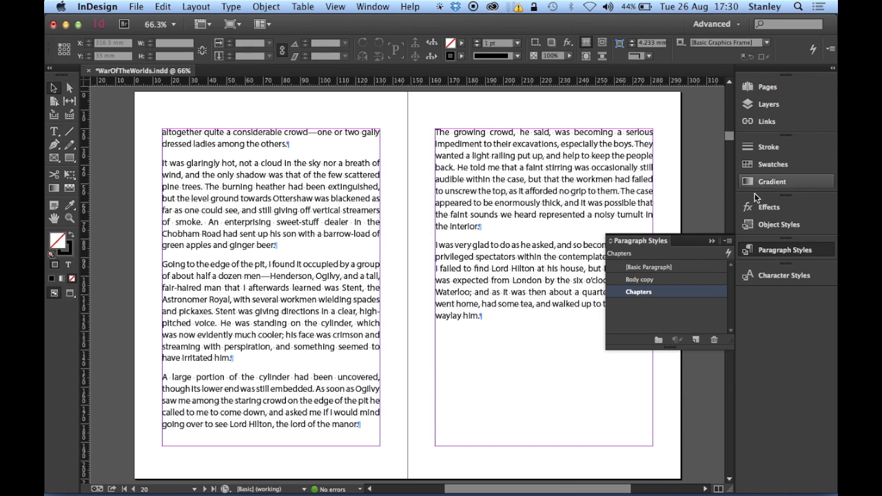
Scroll to check the reflowed chapter headings, then jump back to page 1.
click(788, 253)
drag(728, 138, 728, 142)
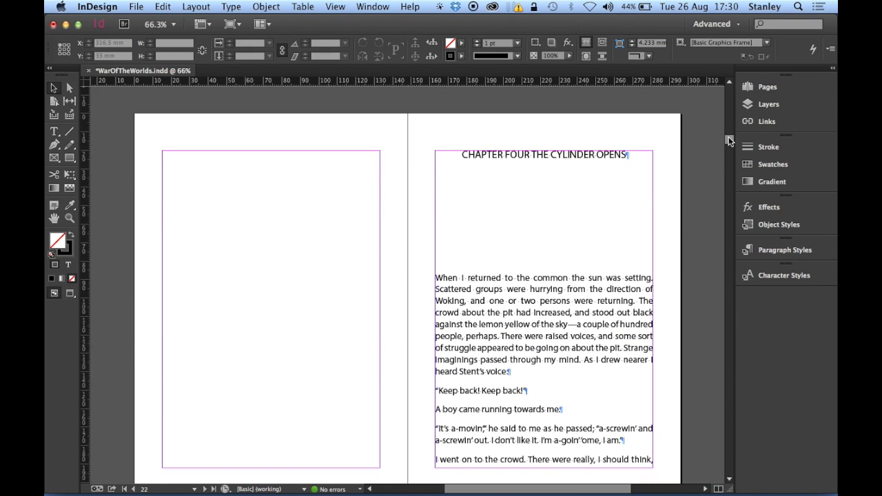
drag(729, 138, 730, 115)
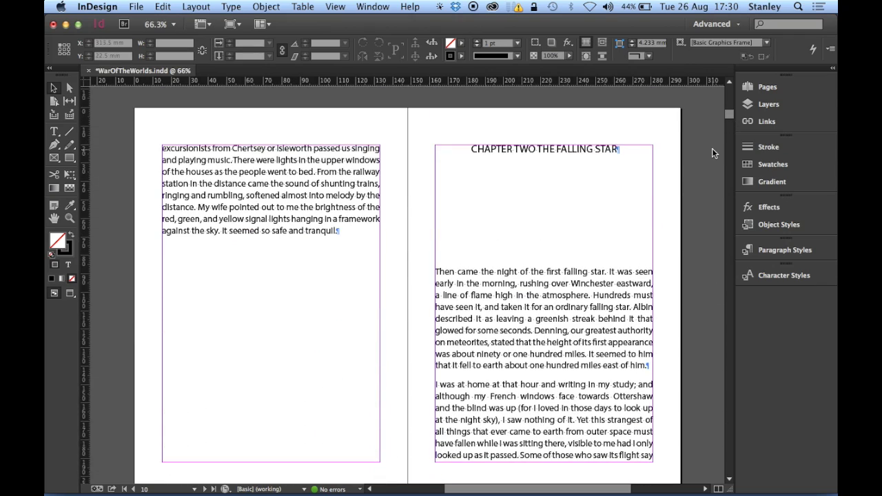
key(super+j)
text(1)
key(Return)
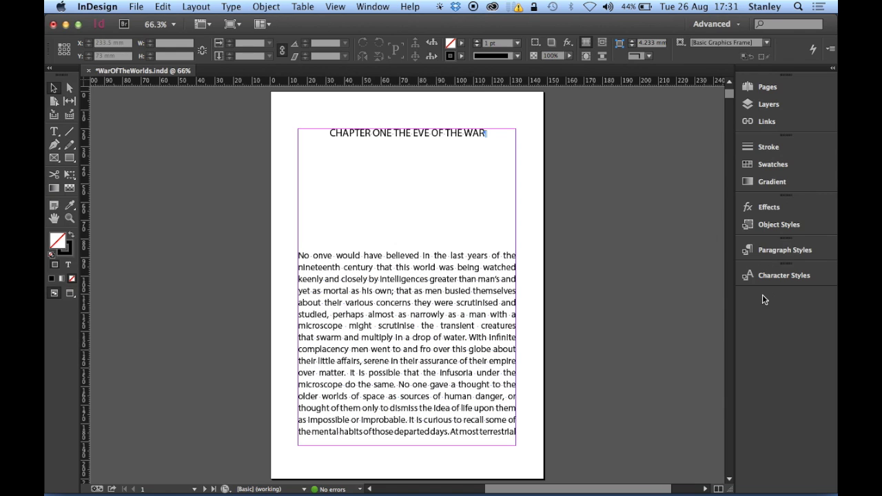
Create a 'Chapter numbers' character style coloured with the C=100 M=0 Y=0 K=0 blue swatch.
click(773, 278)
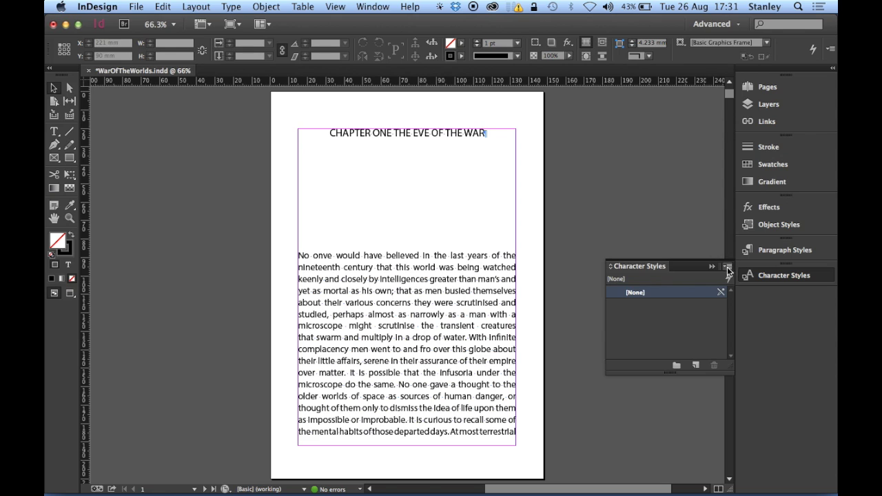
click(728, 267)
click(661, 226)
text(Cha)
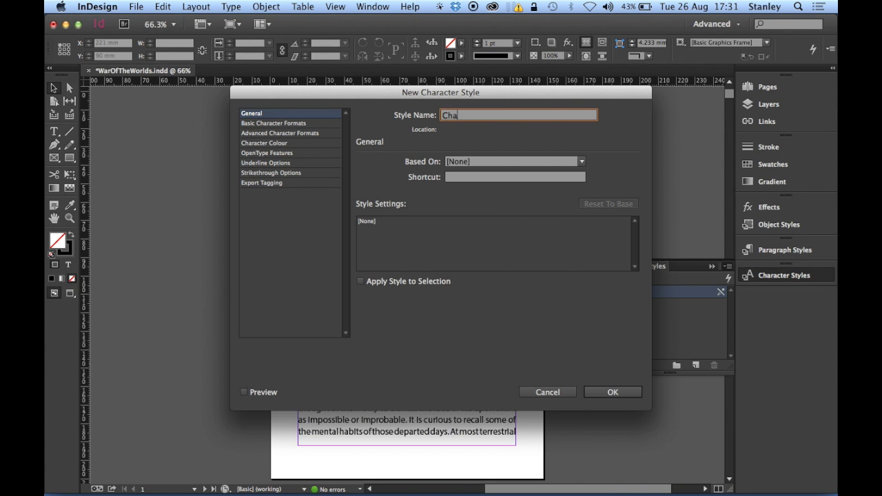
text(pter numbers)
click(260, 144)
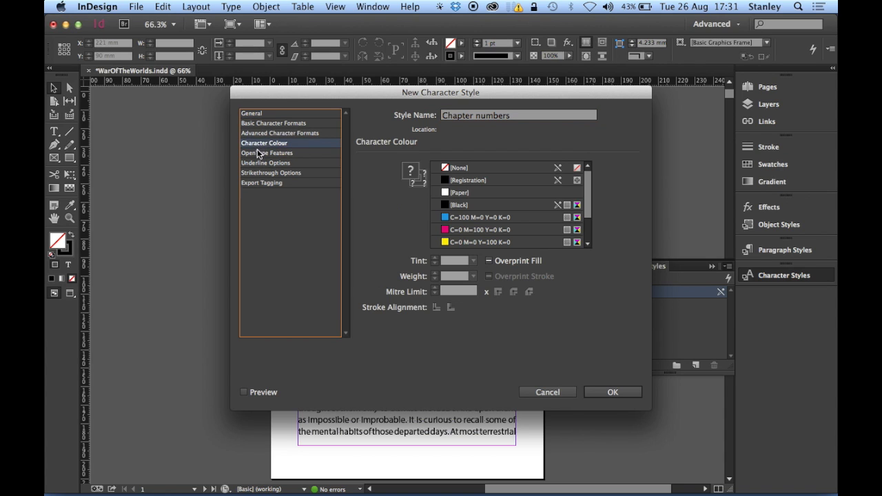
click(469, 218)
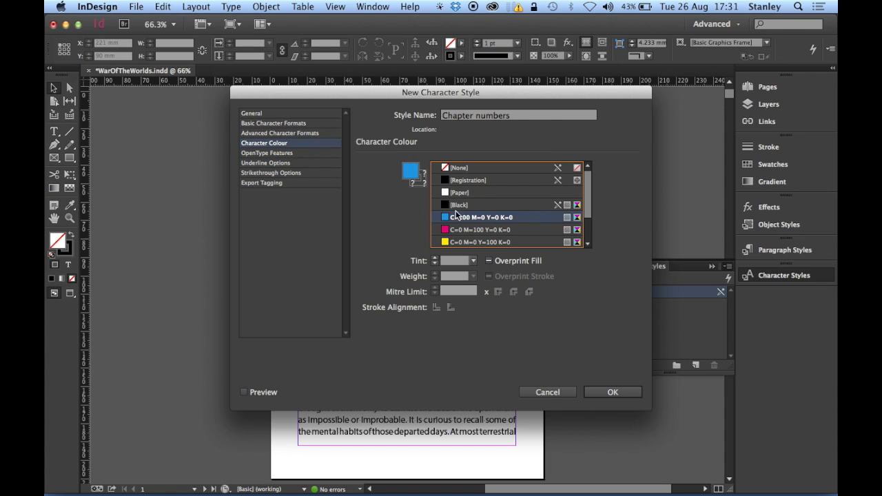
click(612, 392)
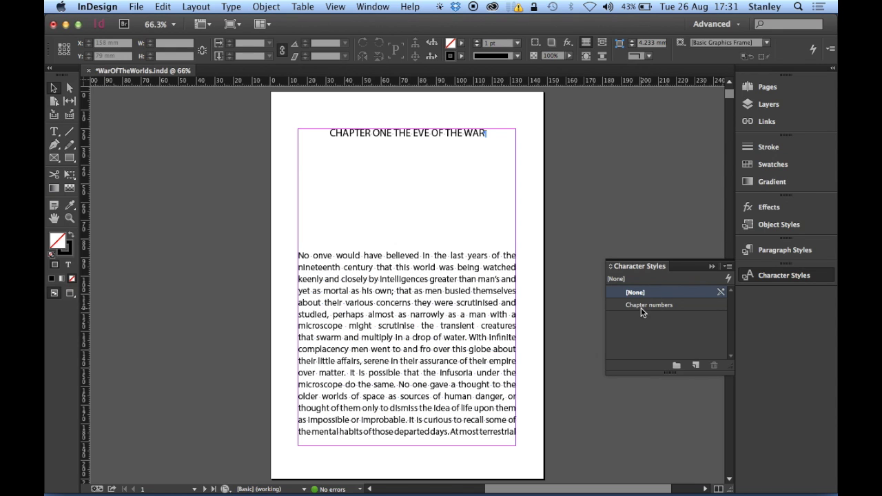
double_click(341, 135)
drag(330, 133, 371, 135)
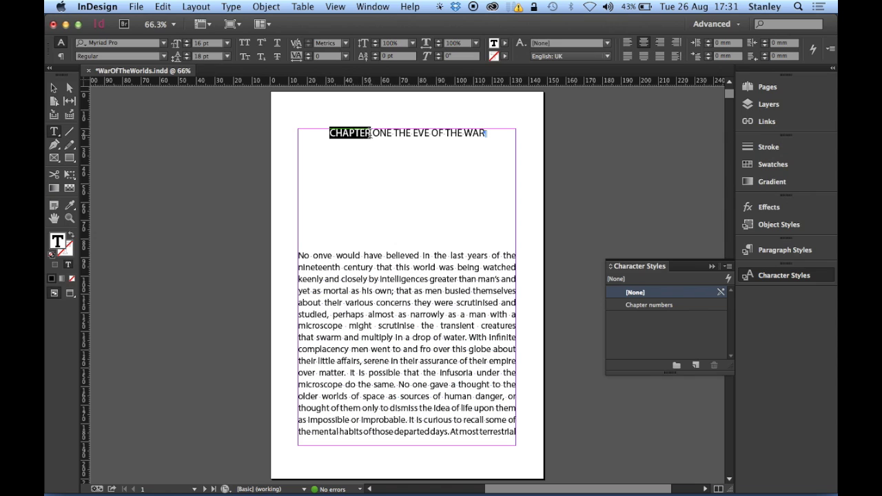
click(687, 307)
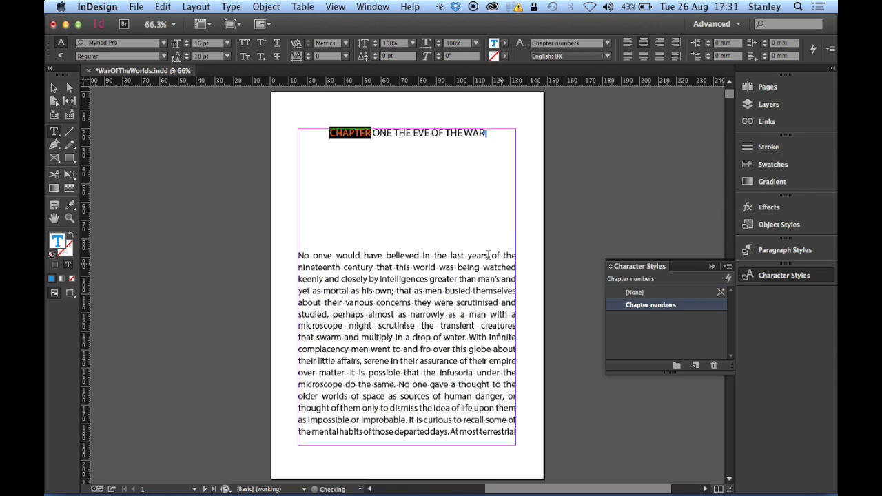
click(350, 141)
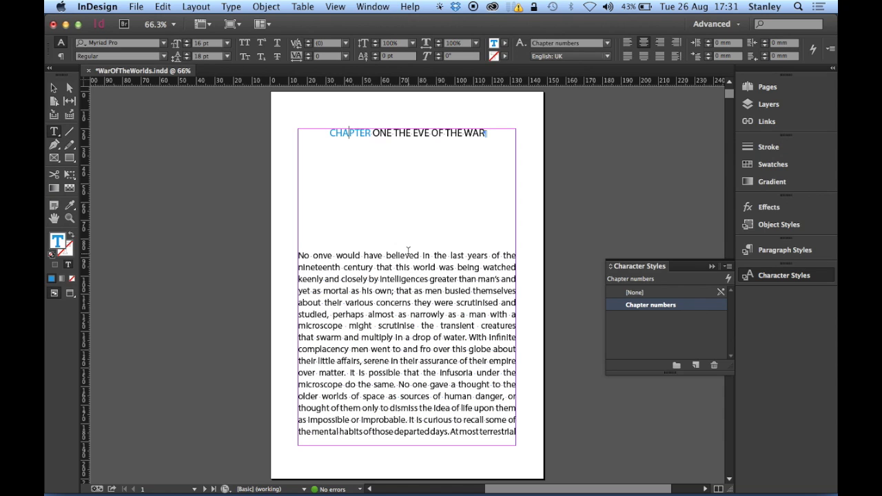
key(super+z)
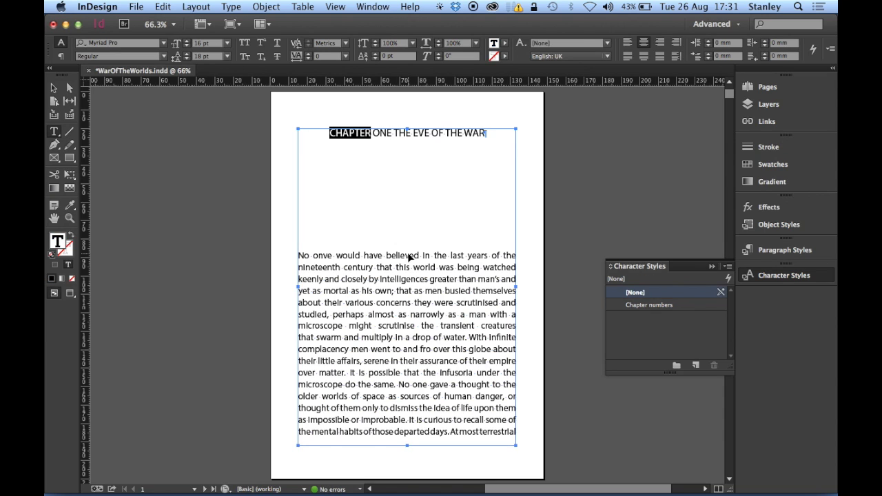
drag(404, 162, 411, 163)
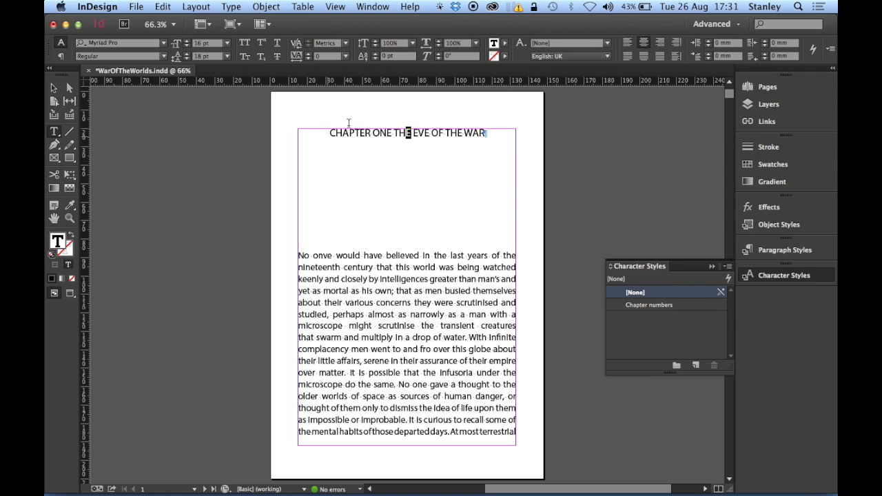
click(418, 134)
key(Escape)
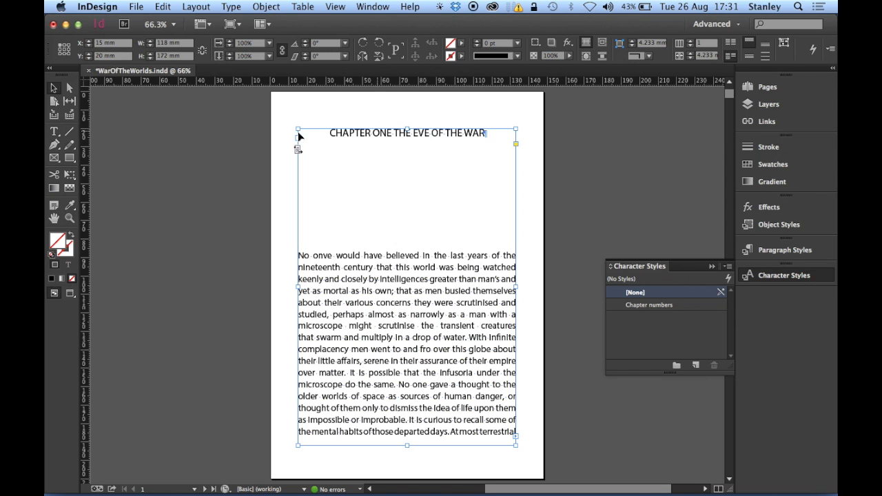
click(187, 165)
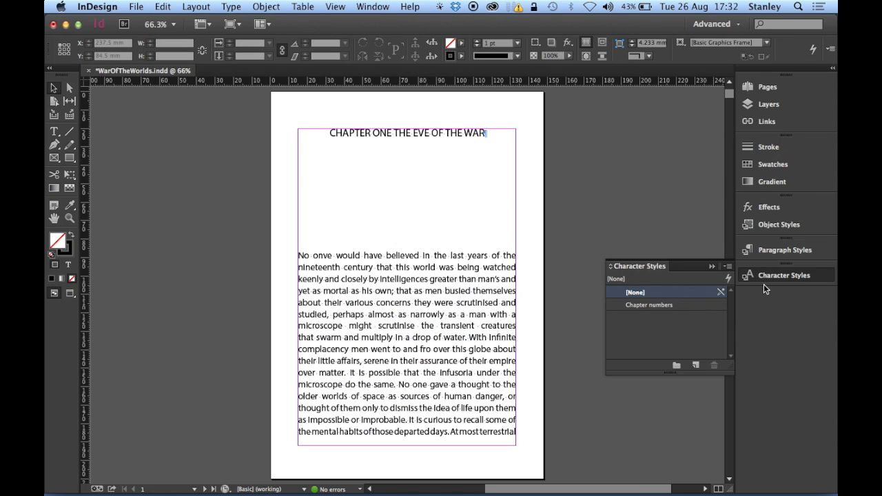
Open the Chapters style's Drop Caps and Nested Styles settings and add a new nested style.
click(788, 250)
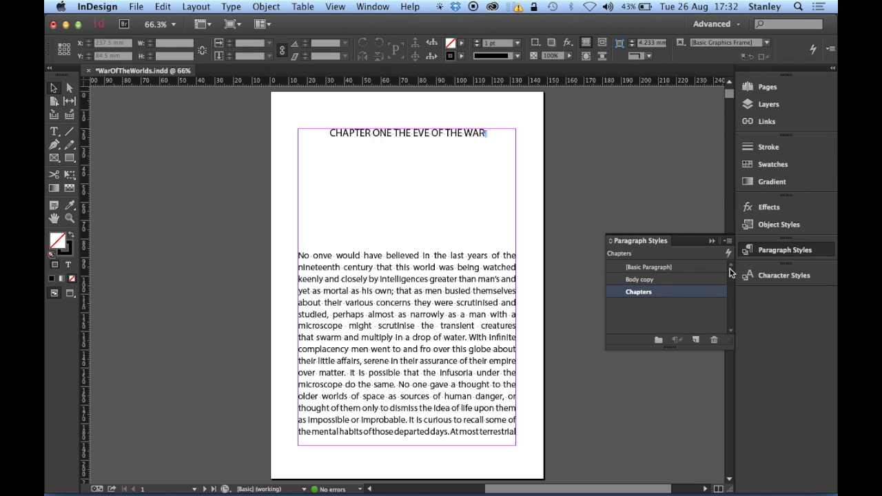
double_click(679, 293)
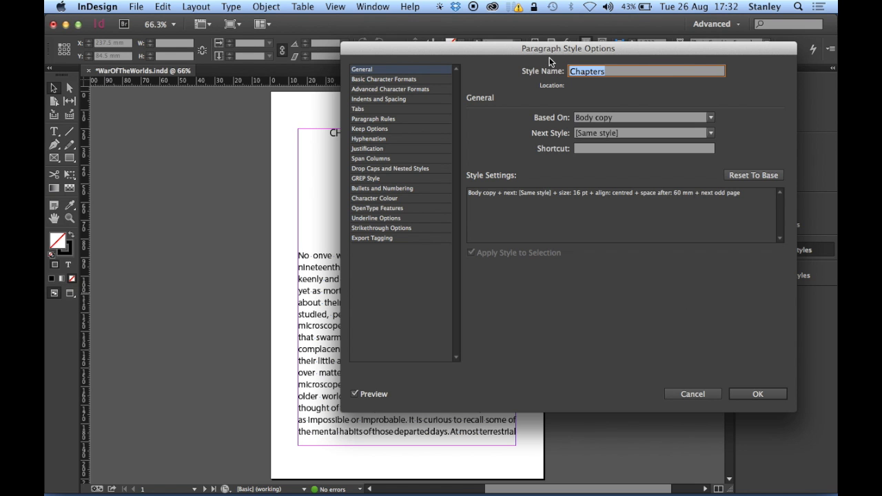
drag(547, 46, 576, 92)
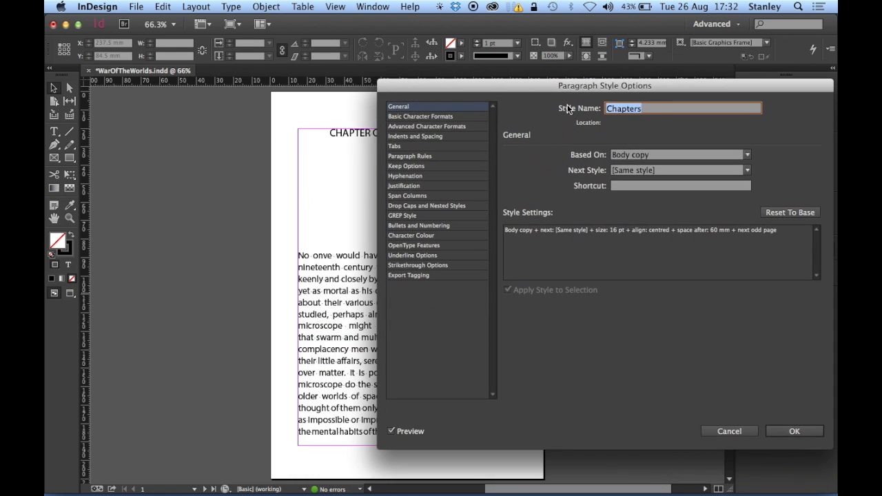
click(436, 205)
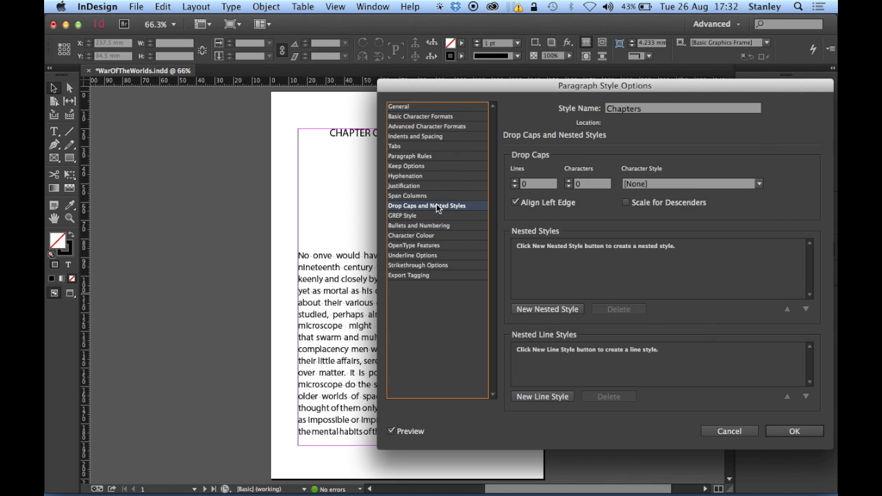
drag(452, 89, 338, 148)
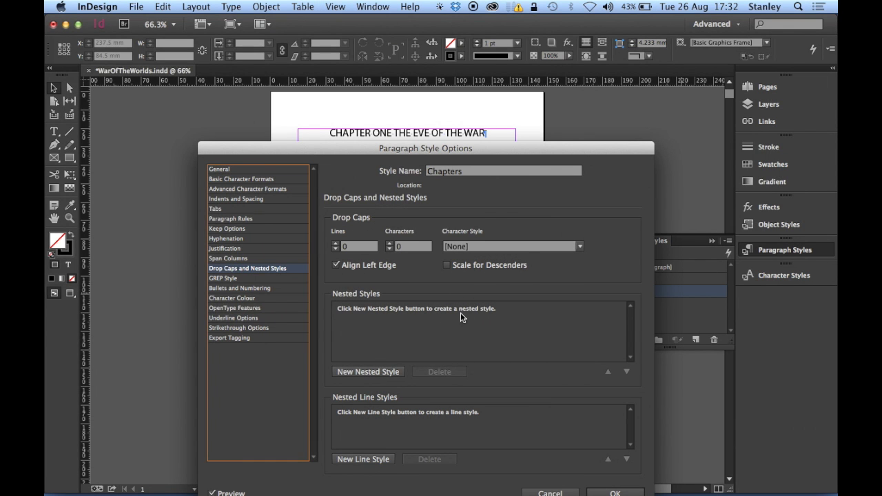
click(346, 373)
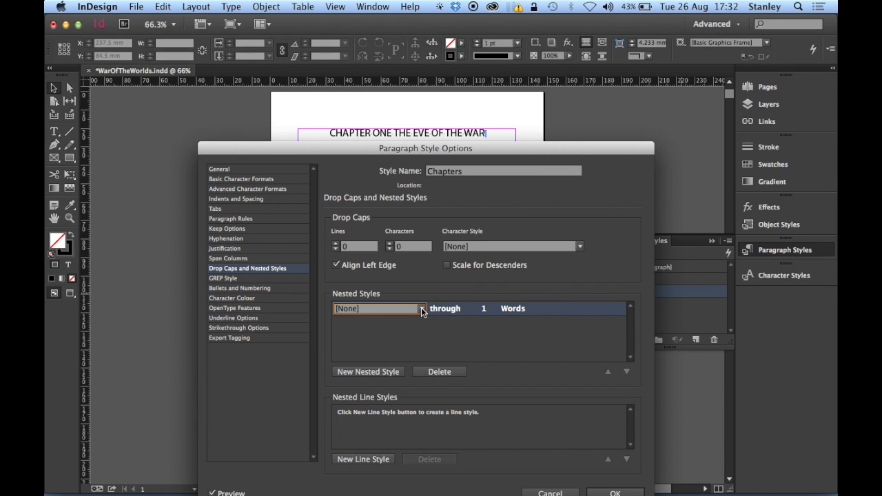
Set the nested style to apply Chapter numbers through 2 Words.
click(421, 310)
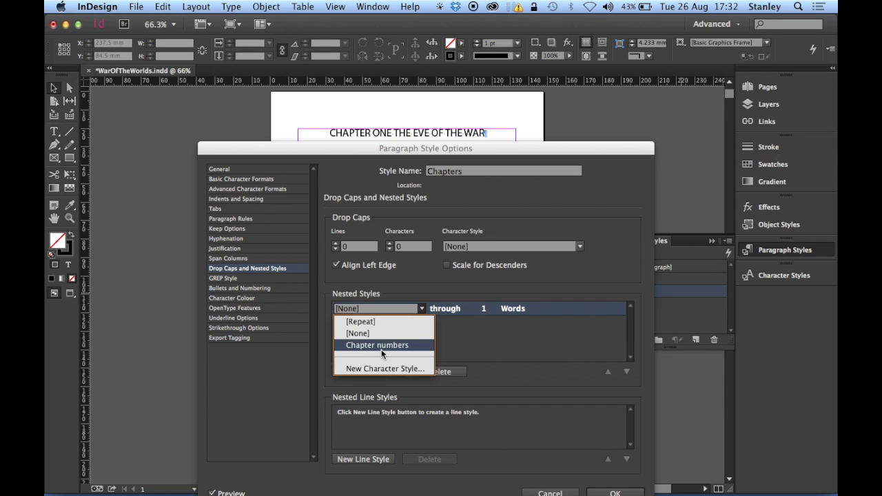
click(350, 346)
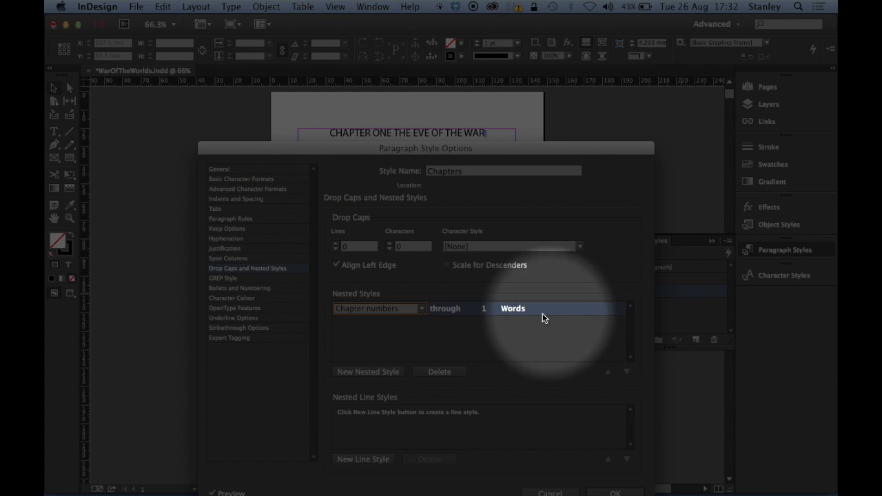
click(449, 308)
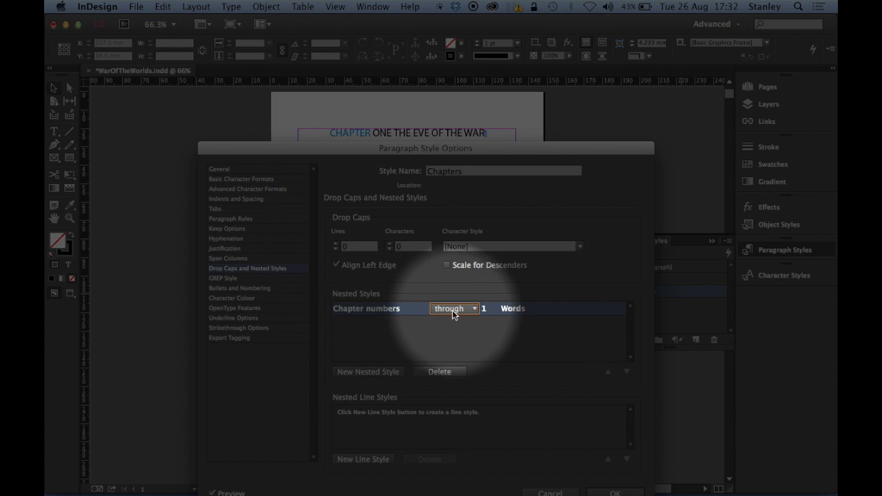
click(474, 309)
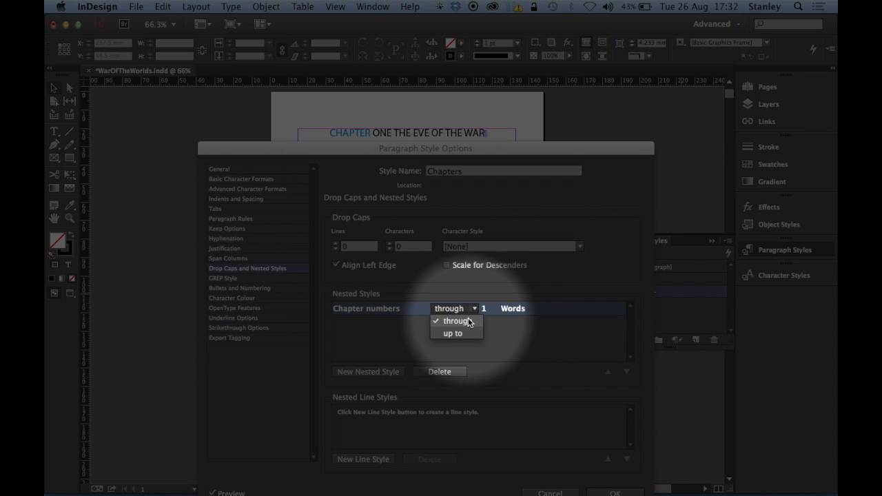
click(467, 322)
click(488, 310)
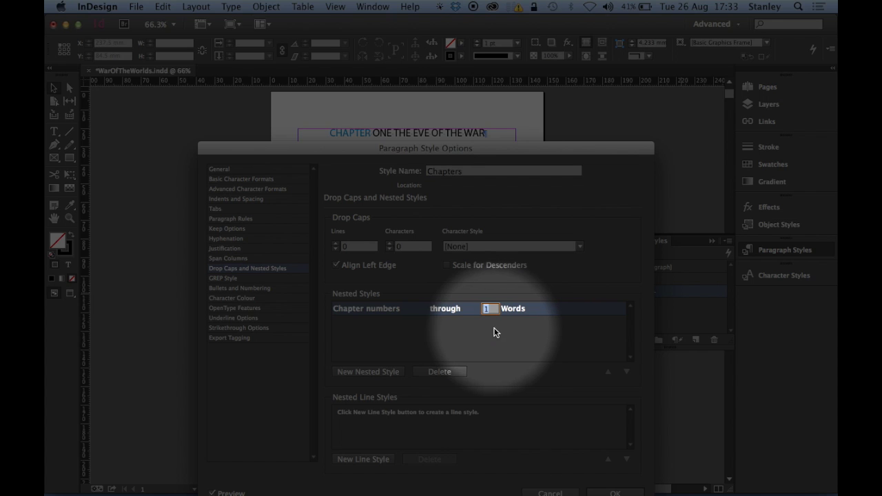
text(2)
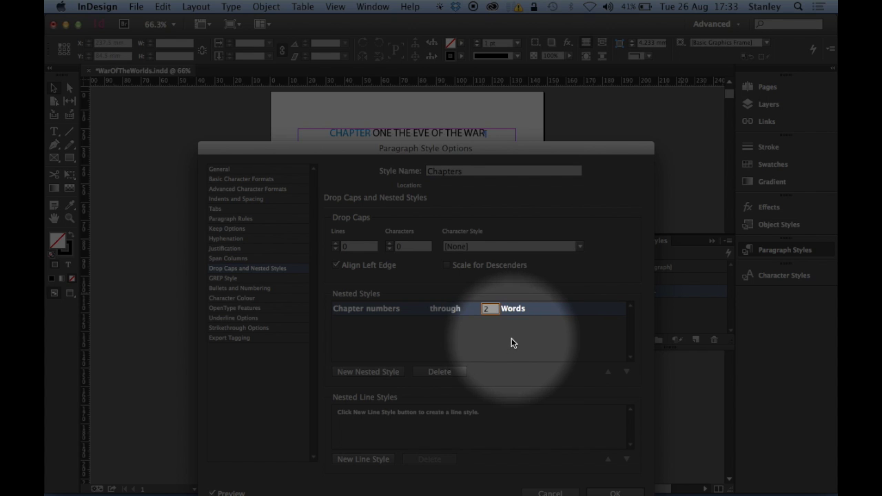
click(516, 341)
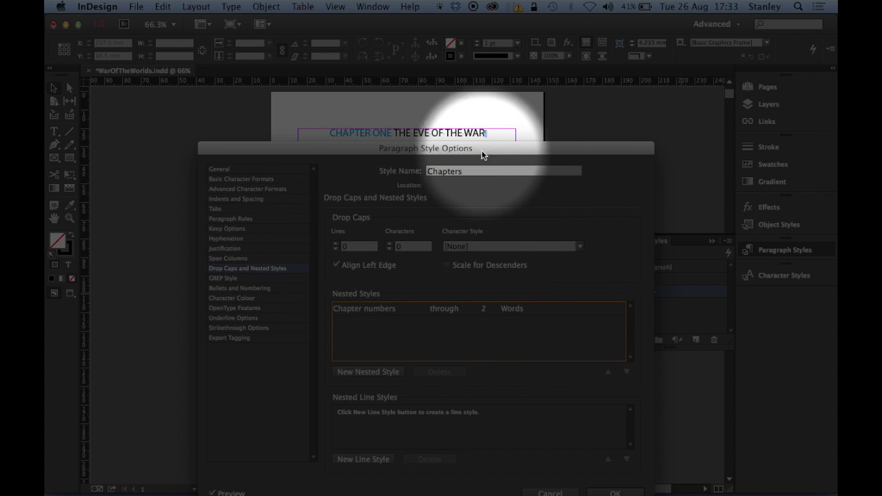
key(super+ctrl+Escape)
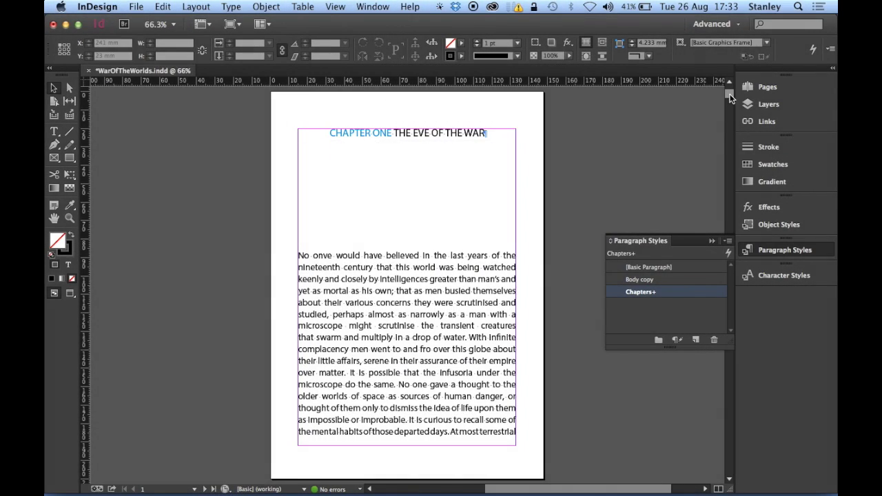
drag(730, 95, 730, 114)
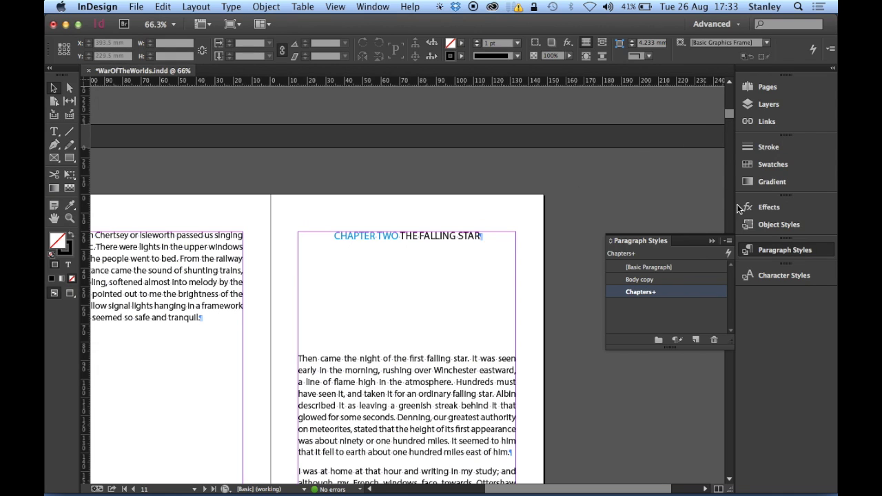
click(793, 254)
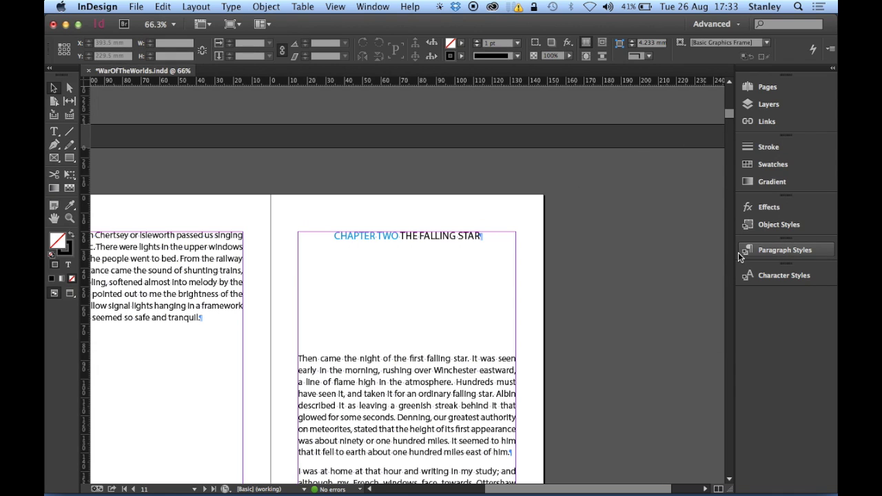
key(super+j)
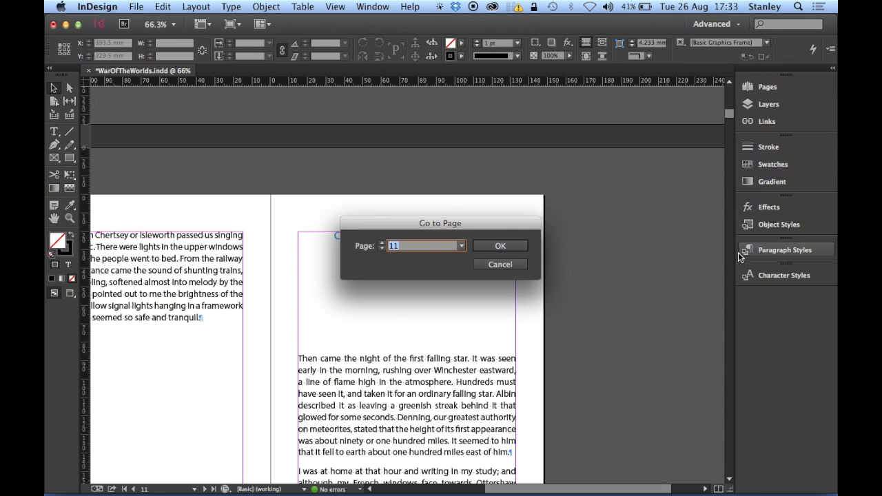
text(1)
key(Return)
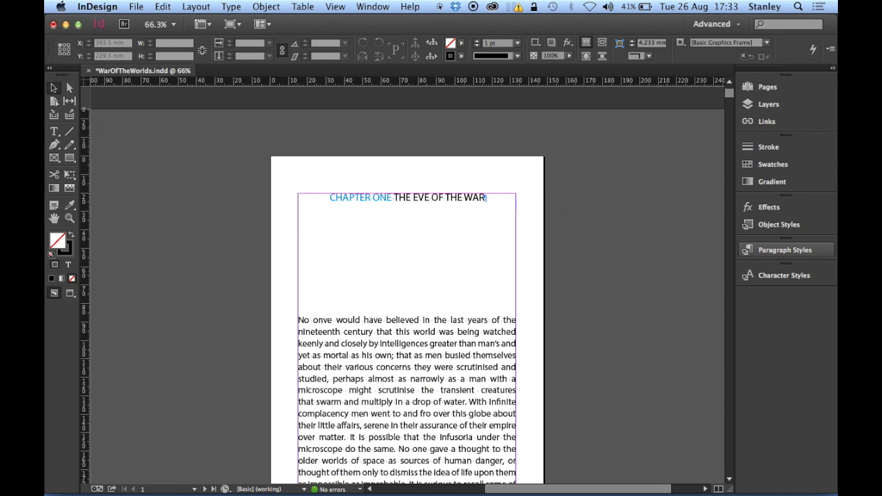
scroll(406, 276, down, 2)
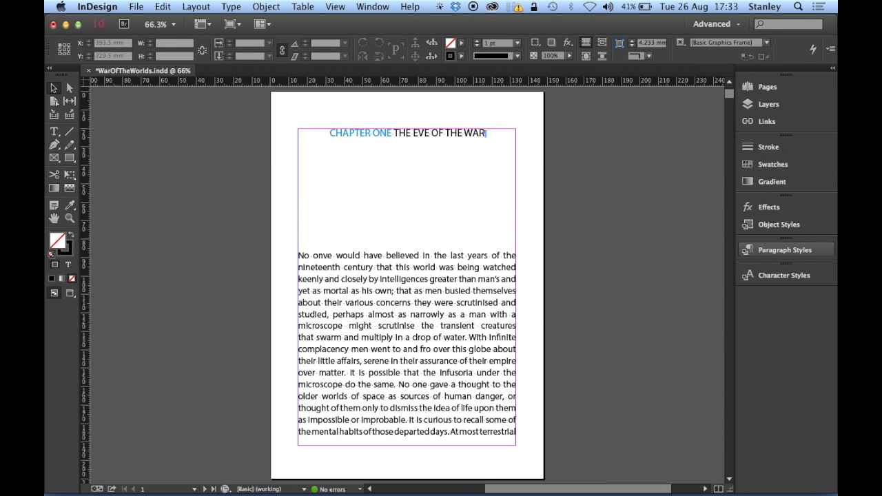